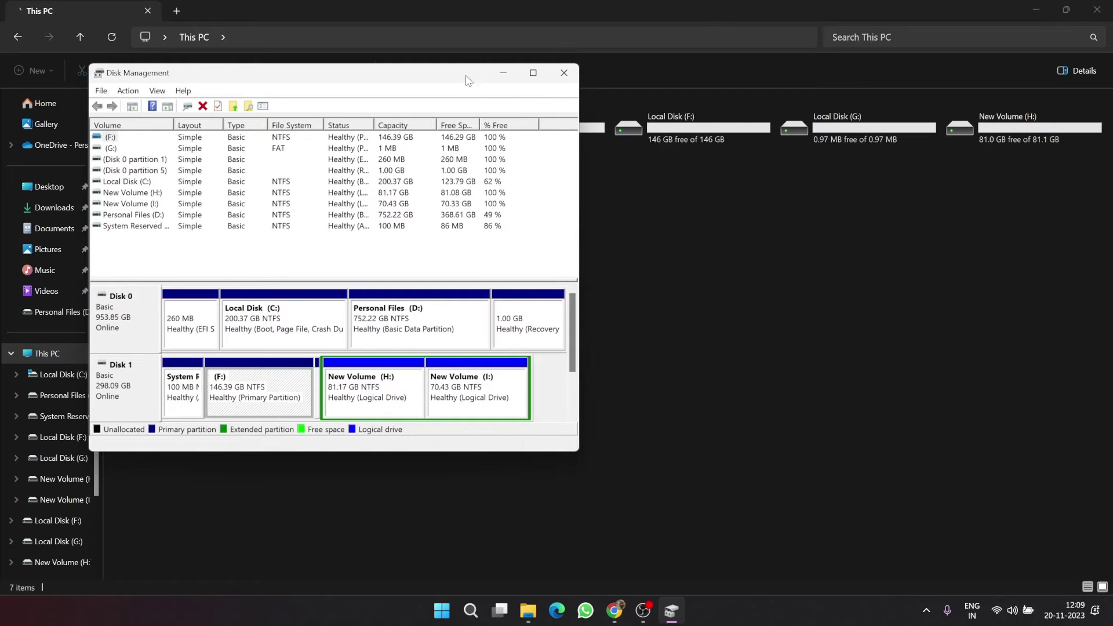
pyautogui.moveTo(464, 77); pyautogui.dragTo(580, 65)
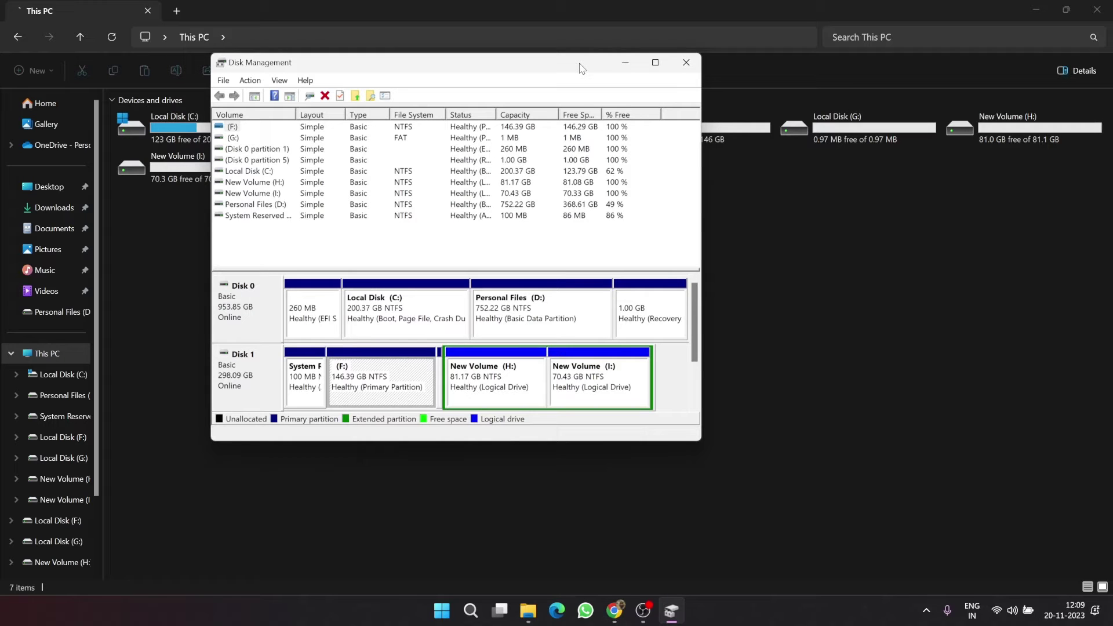
pyautogui.press('super+s')
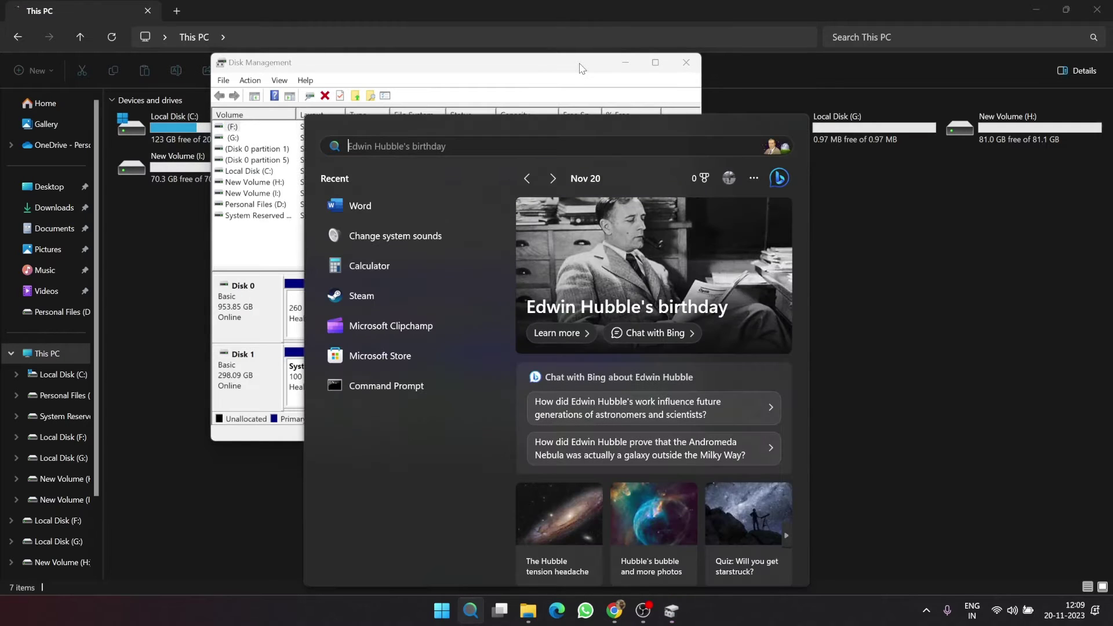
pyautogui.write('disk')
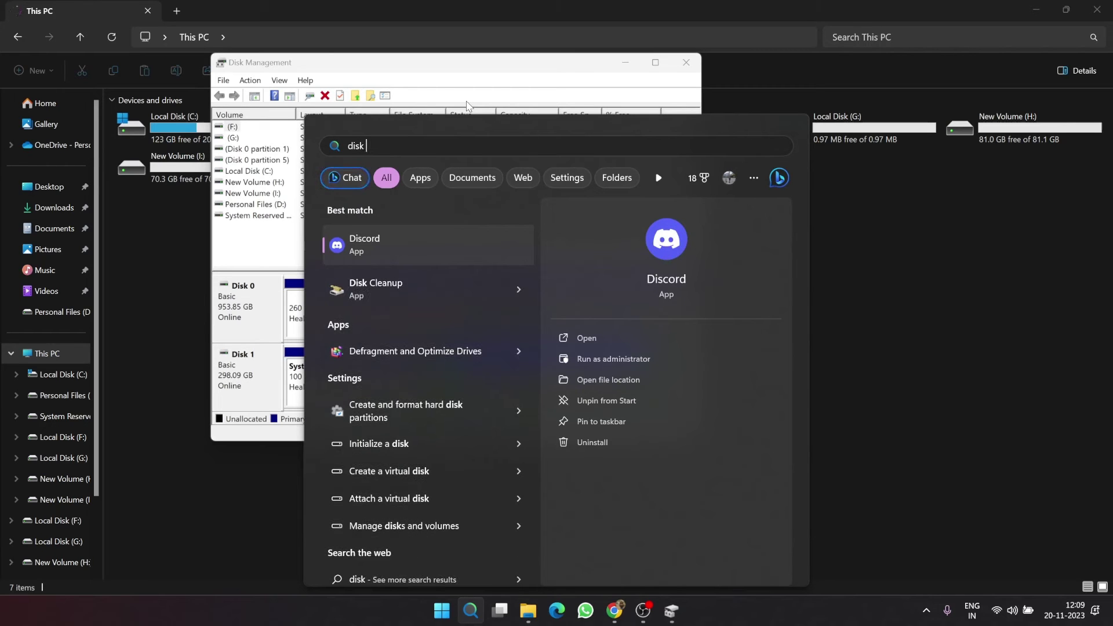
pyautogui.write(' man')
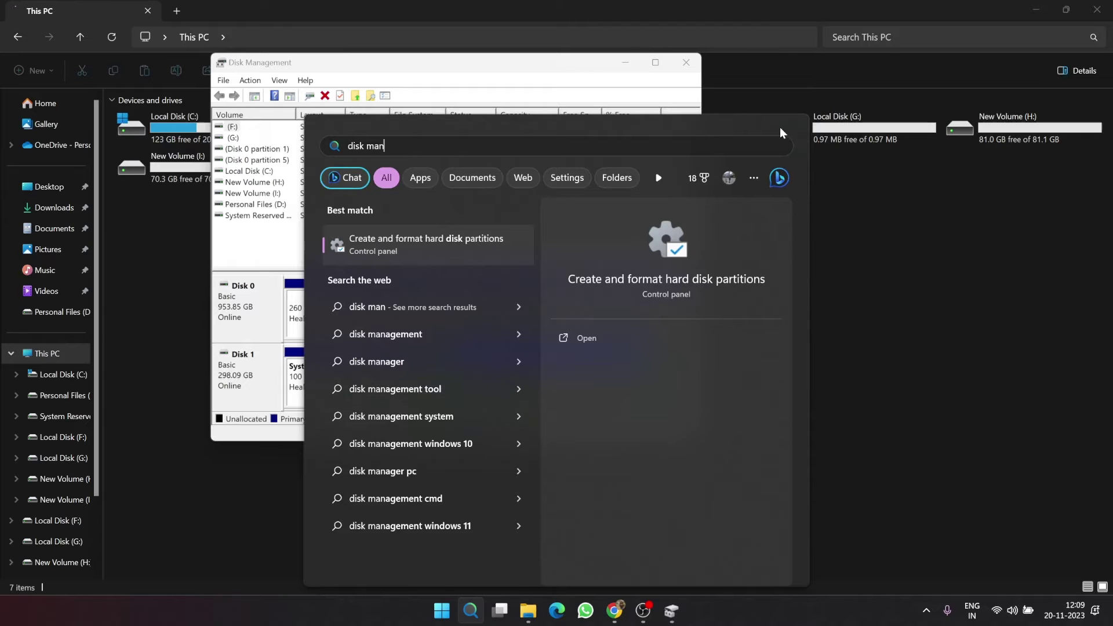
pyautogui.click(875, 207)
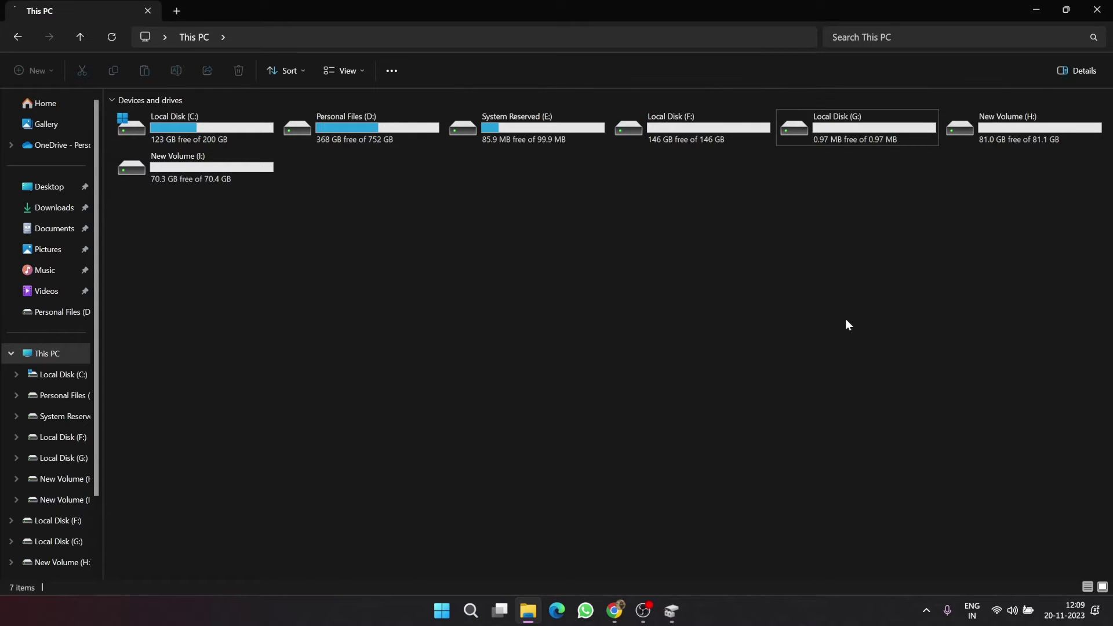
# Open Disk Management, maximize its window and select Disk 1.
pyautogui.press('super+x')
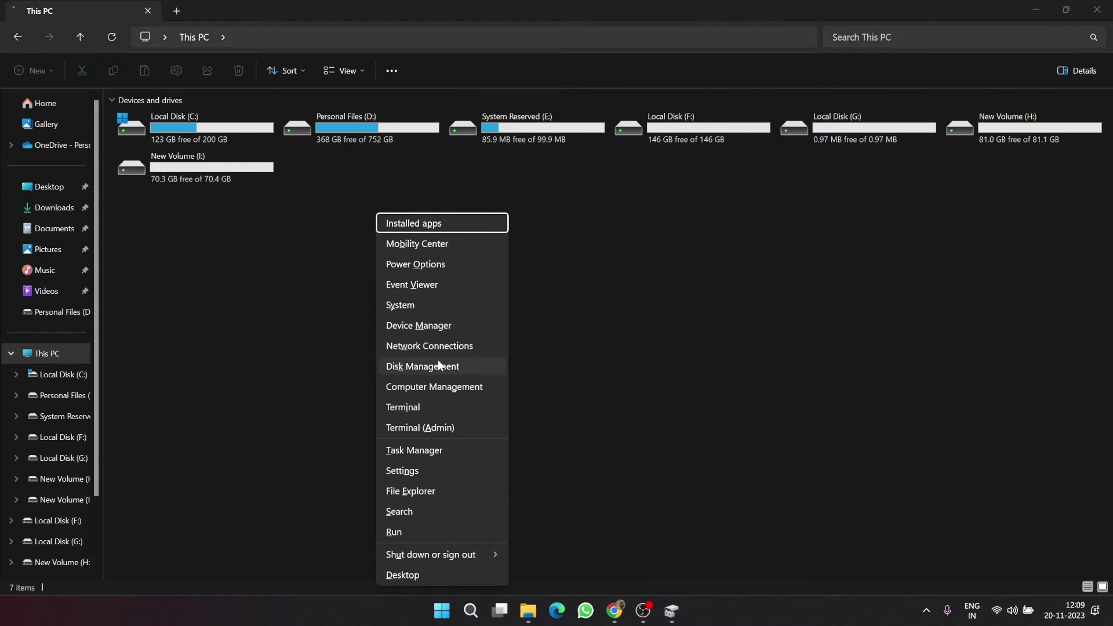
pyautogui.click(443, 366)
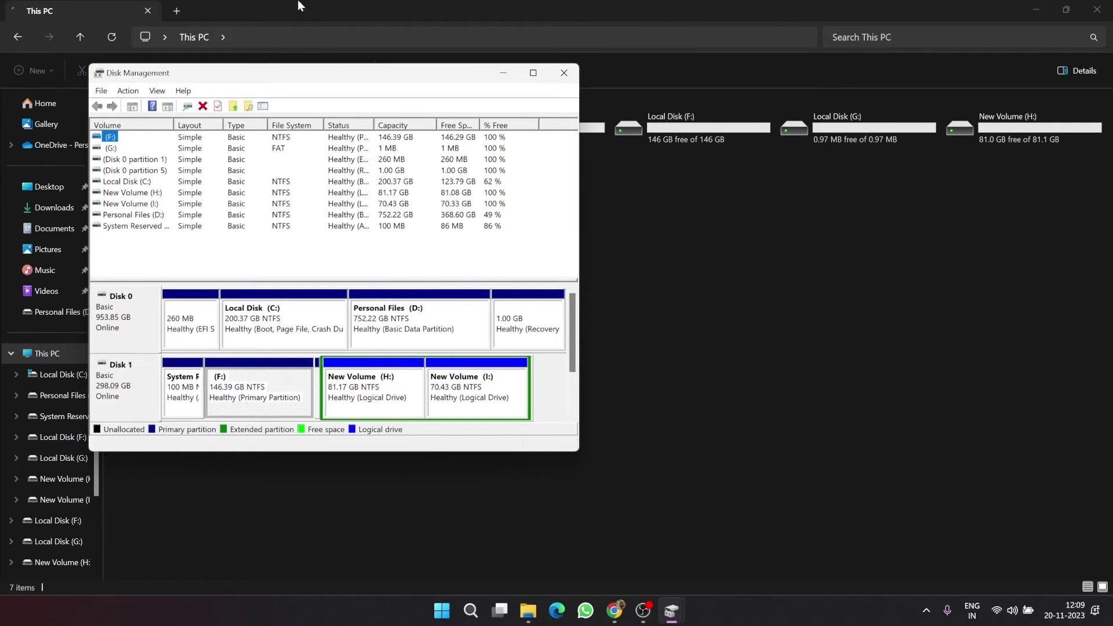
pyautogui.doubleClick(341, 75)
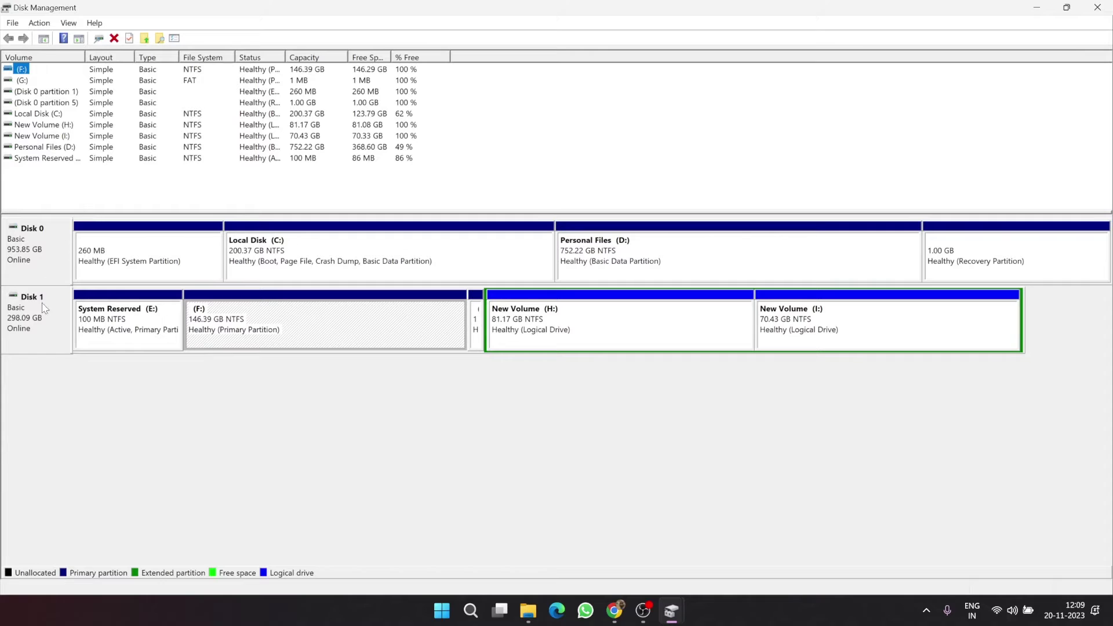
pyautogui.click(42, 260)
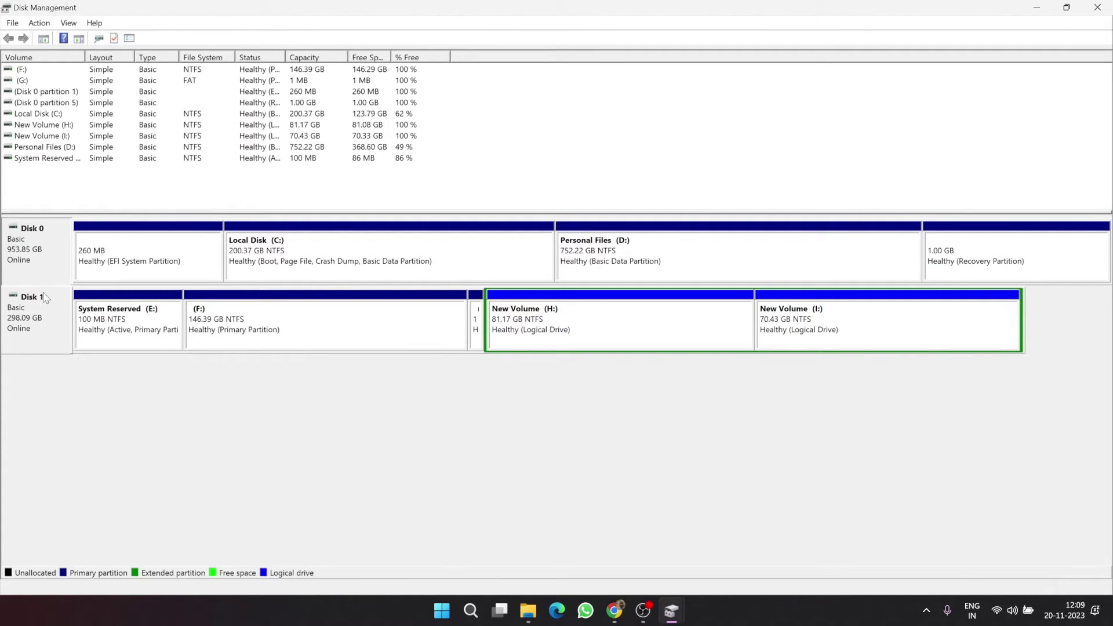
pyautogui.click(46, 329)
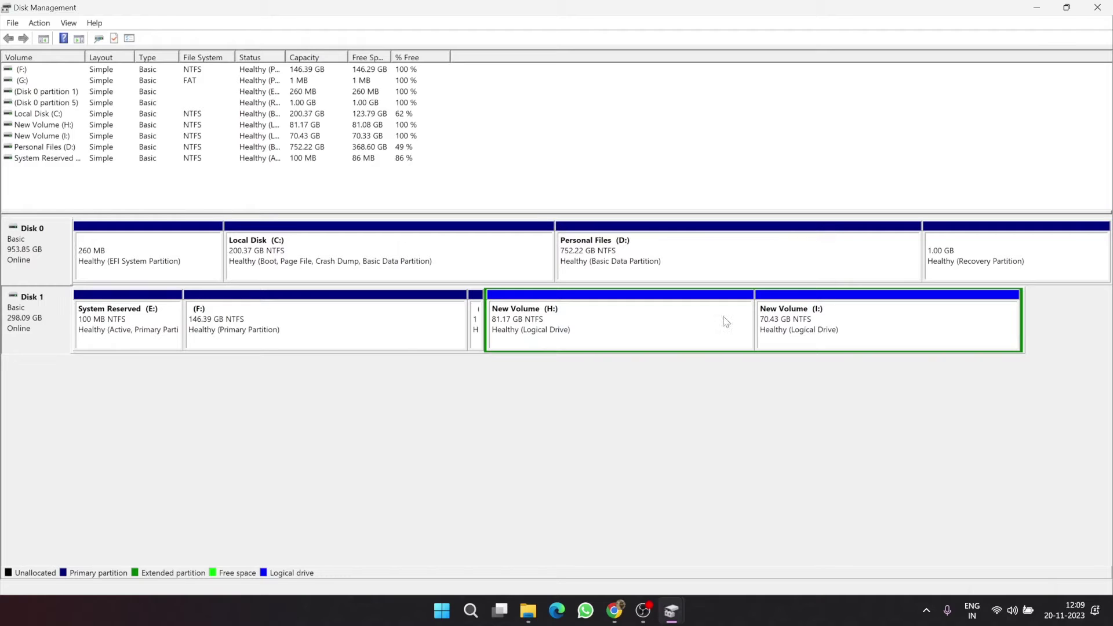
# Delete the active System Reserved (E:) volume from Disk 1 and confirm losing its data.
pyautogui.click(166, 330)
pyautogui.rightClick(166, 331)
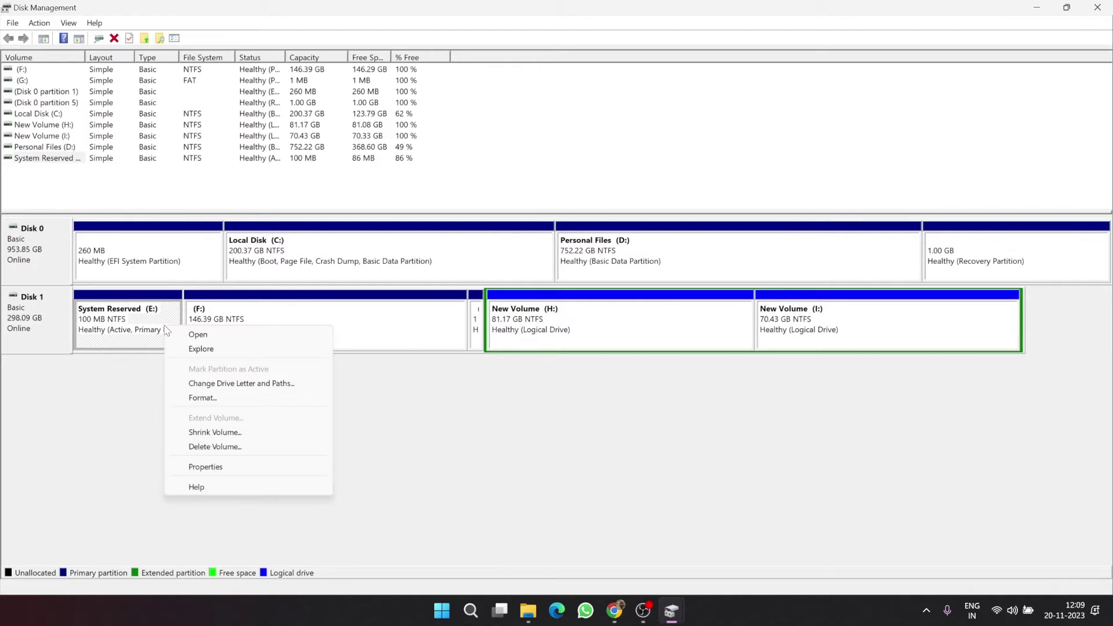
pyautogui.click(232, 448)
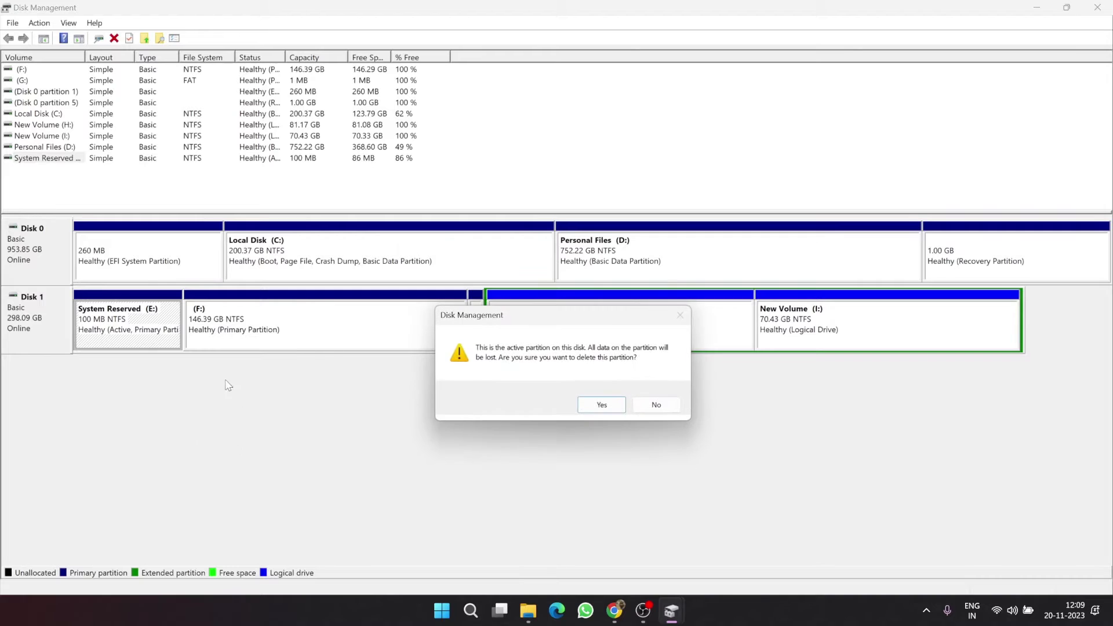
pyautogui.click(597, 404)
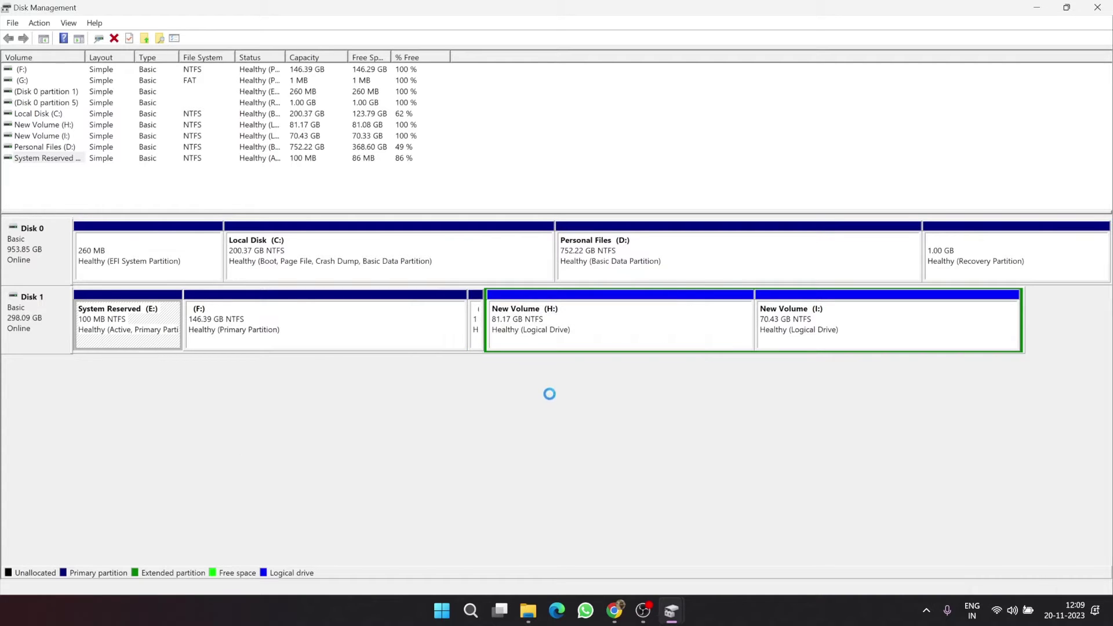
# Delete the F: primary partition from Disk 1 and confirm erasing its data.
pyautogui.click(379, 324)
pyautogui.rightClick(379, 324)
pyautogui.click(439, 442)
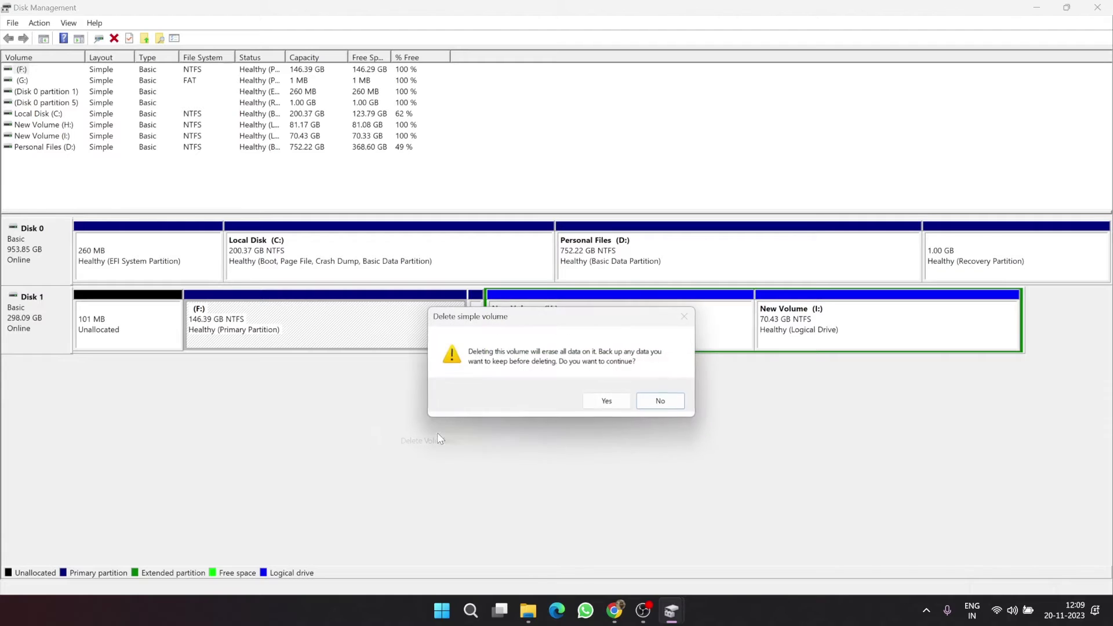
pyautogui.click(607, 401)
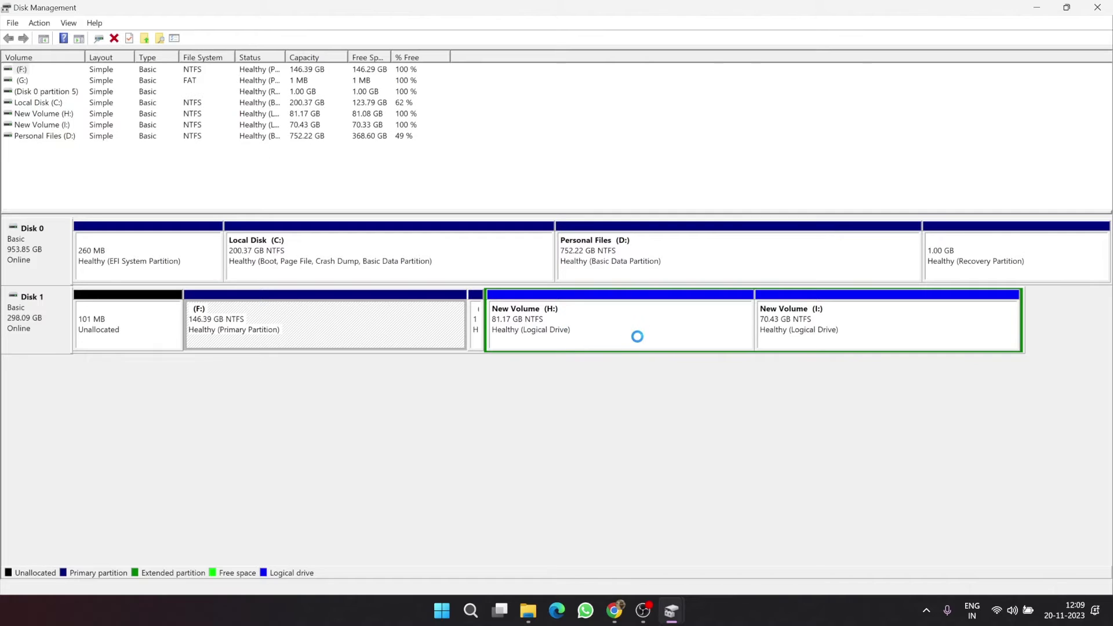
# Delete both logical drives, New Volume (H:) and New Volume (I:), from Disk 1's extended partition.
pyautogui.rightClick(599, 334)
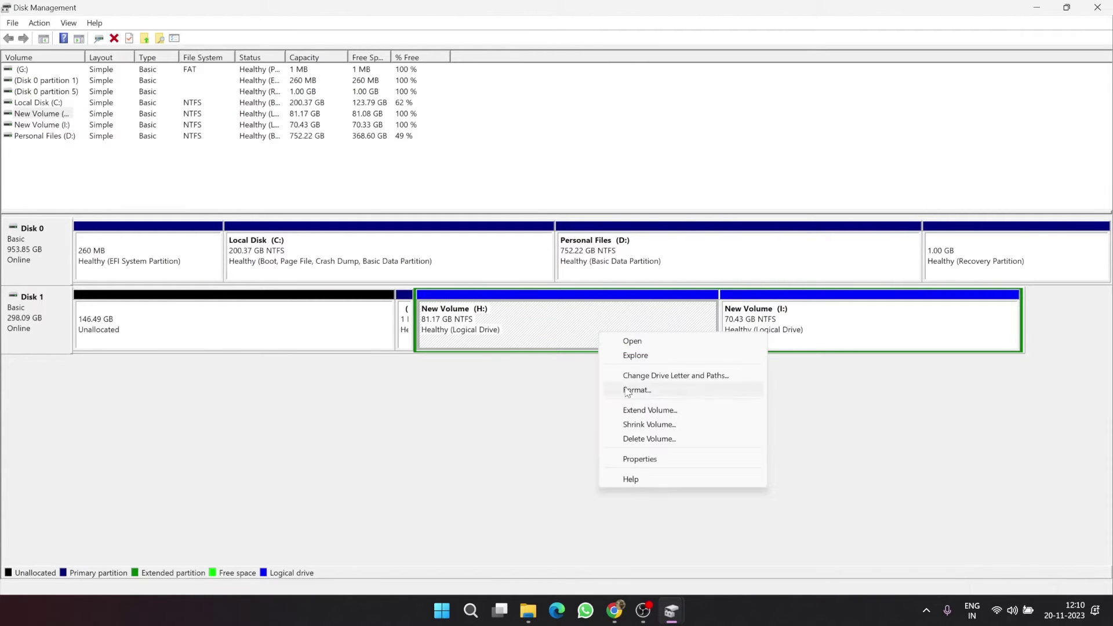
pyautogui.click(647, 439)
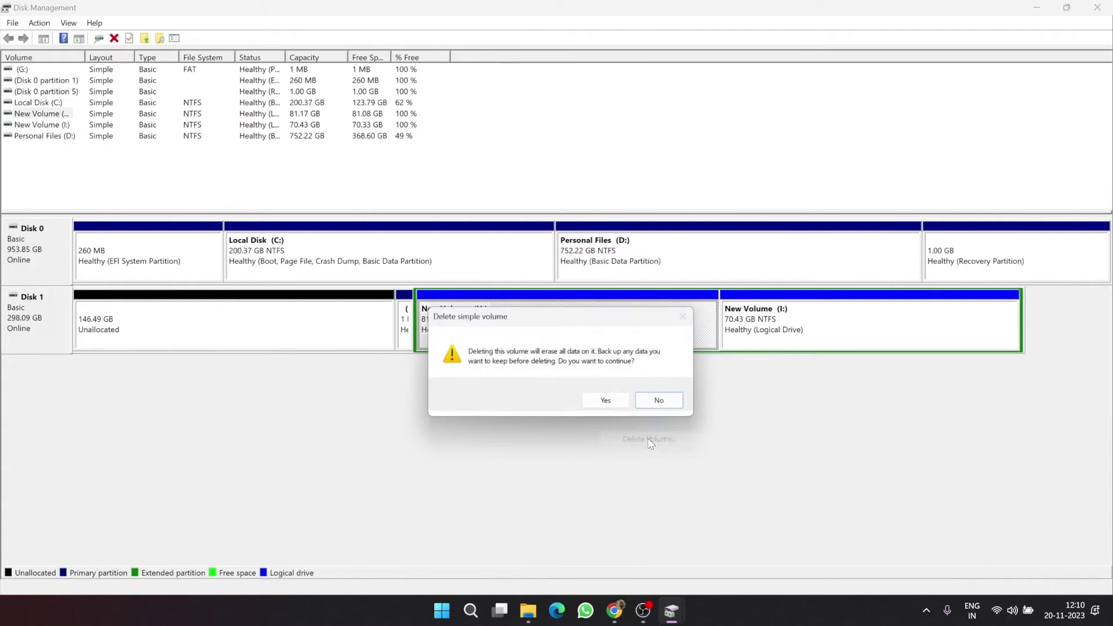
pyautogui.click(606, 402)
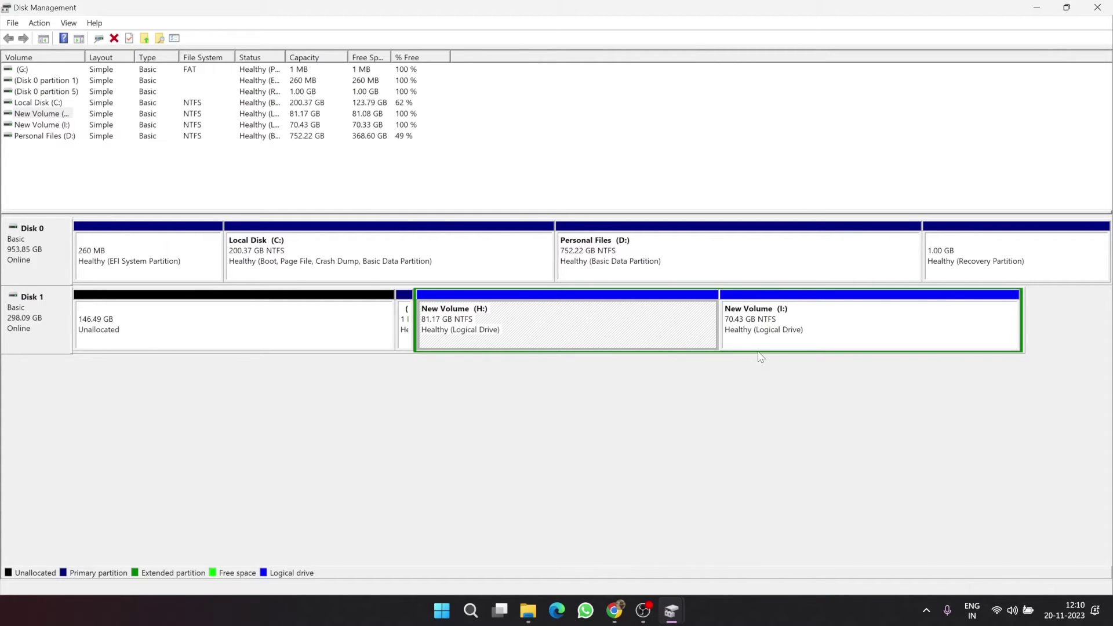
pyautogui.rightClick(800, 318)
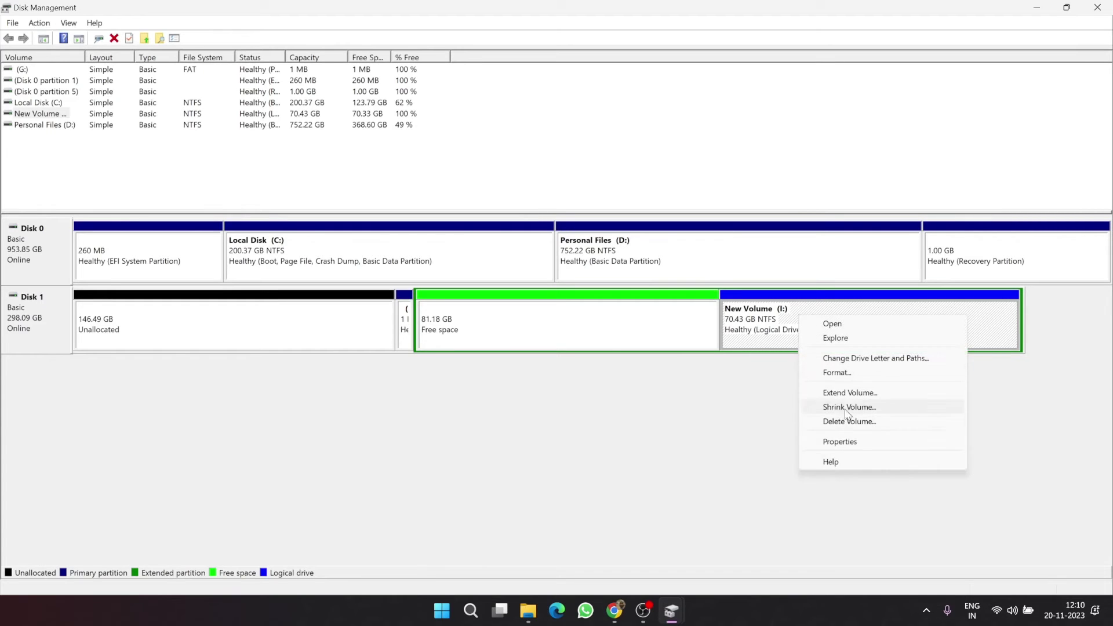
pyautogui.click(850, 422)
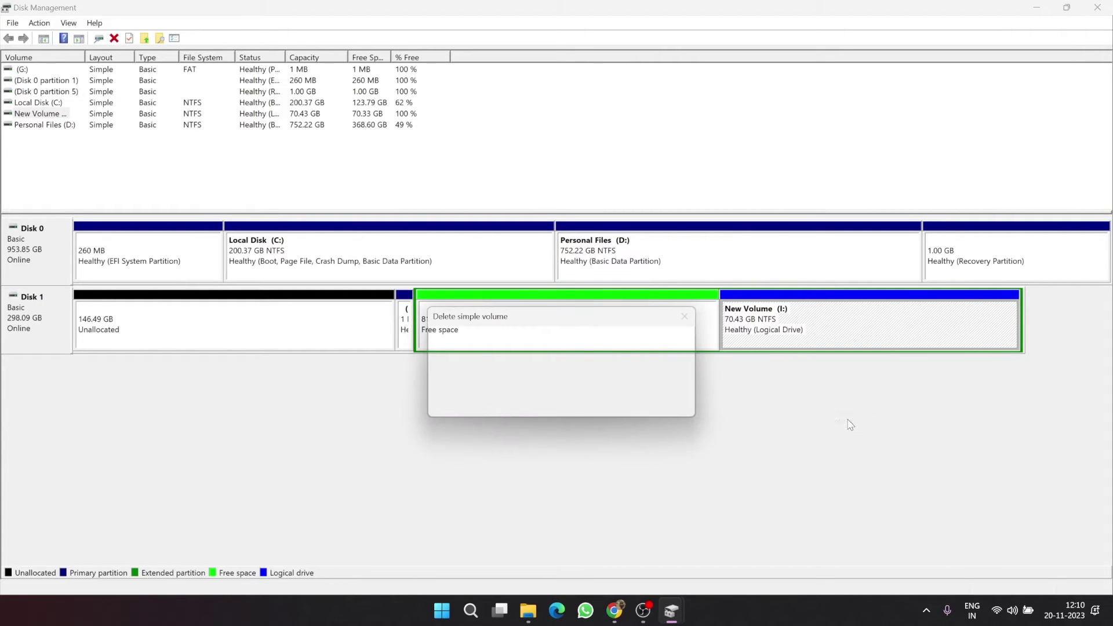
pyautogui.click(606, 403)
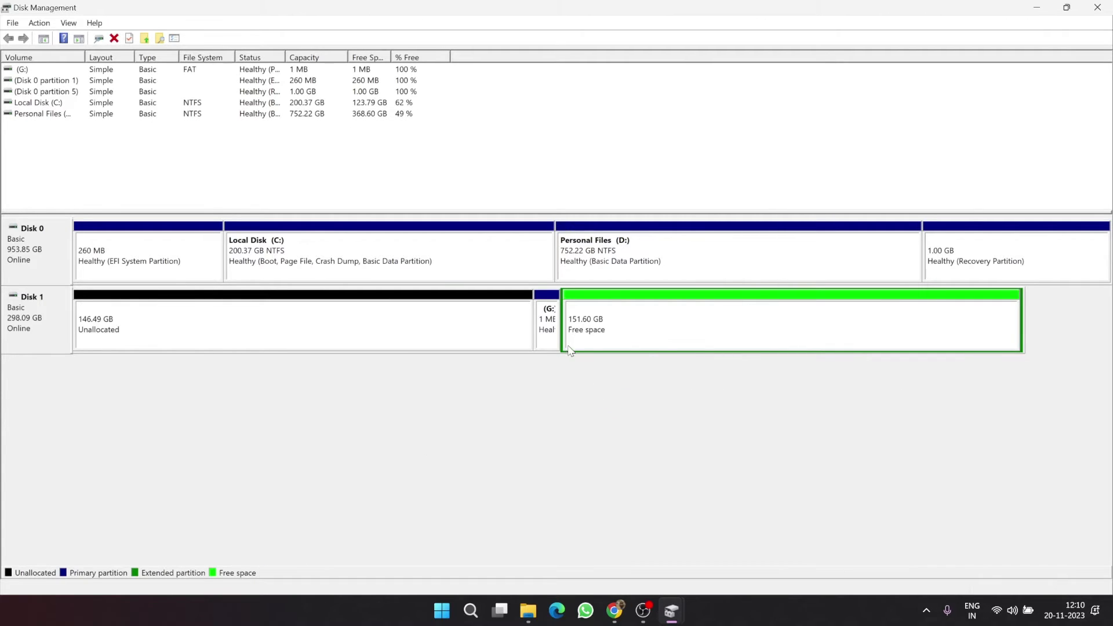
# Delete the small G: volume from Disk 1 and confirm erasing its data.
pyautogui.rightClick(553, 331)
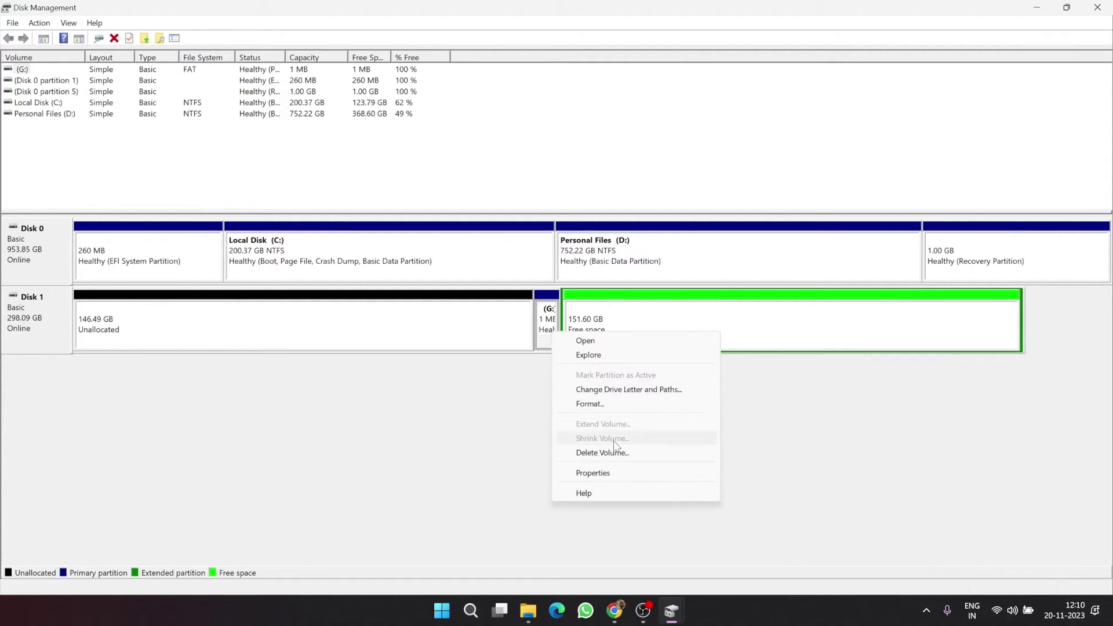
pyautogui.click(615, 455)
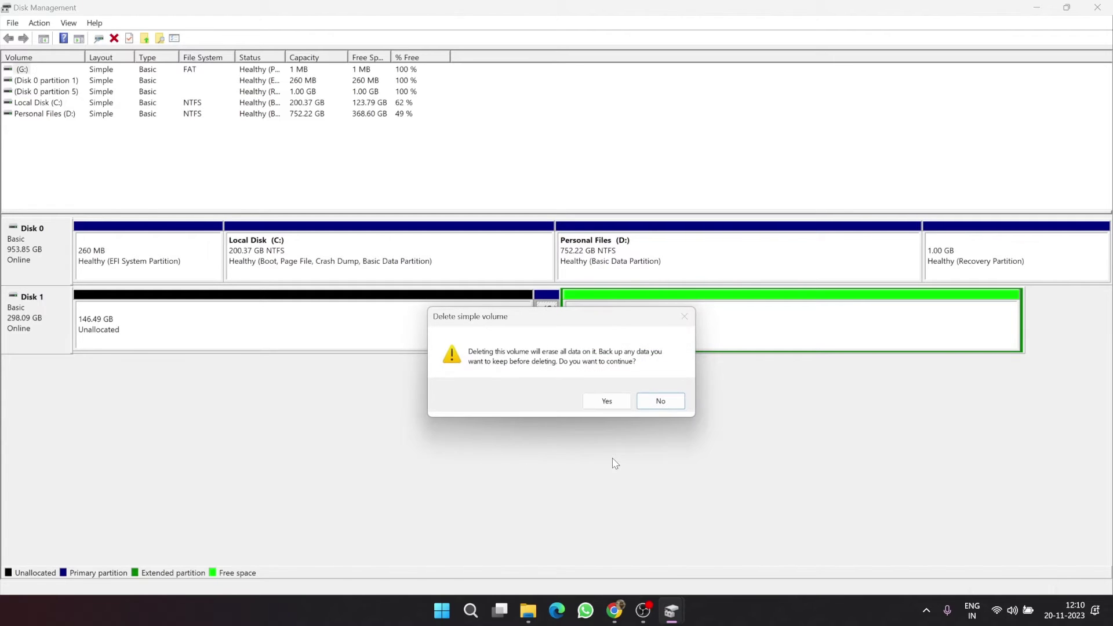
pyautogui.click(603, 401)
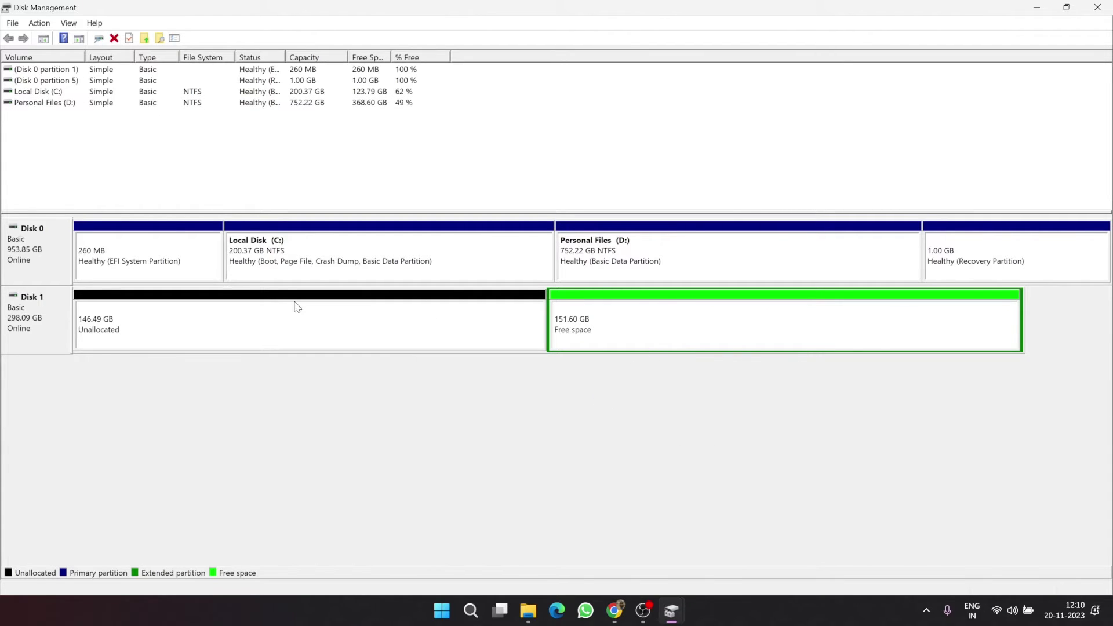
# Delete the emptied extended partition on Disk 1, confirming the removal.
pyautogui.click(279, 333)
pyautogui.click(613, 341)
pyautogui.rightClick(613, 341)
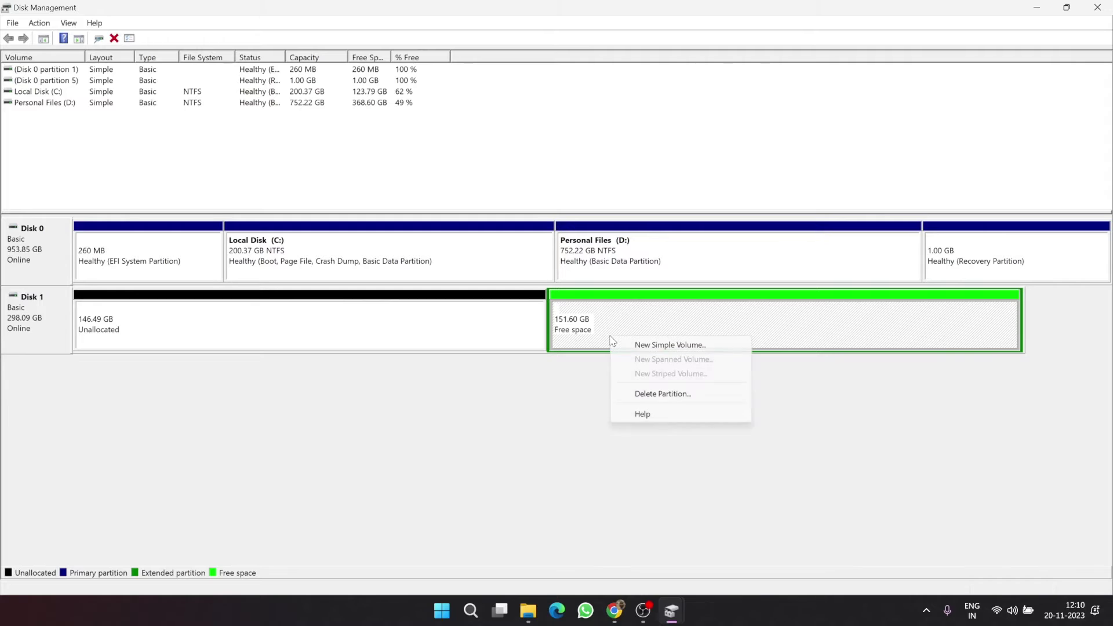
pyautogui.click(661, 394)
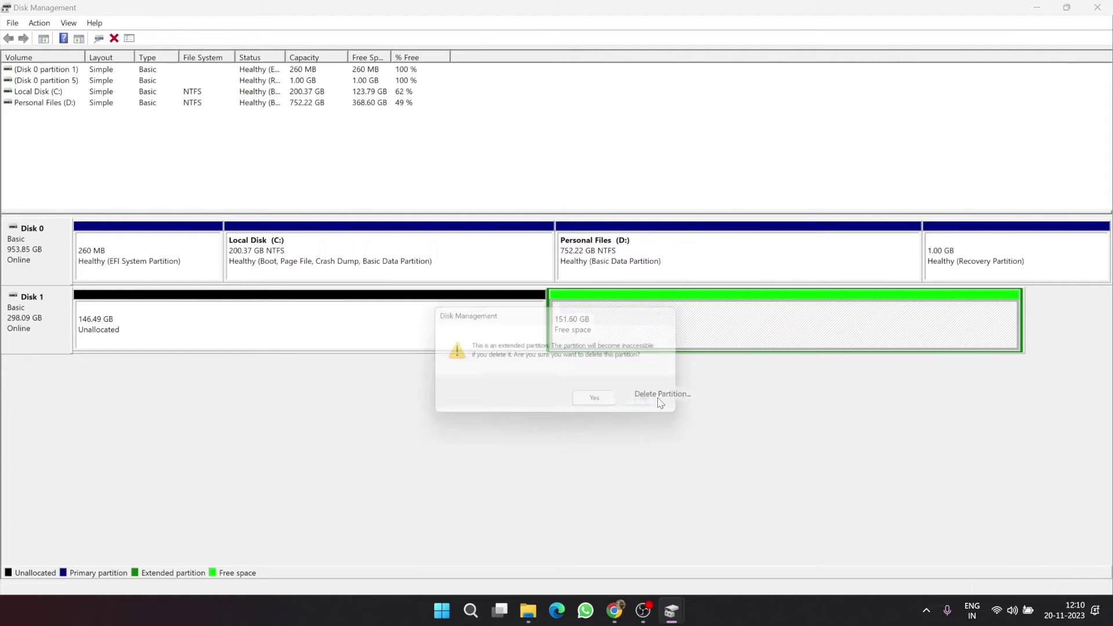
pyautogui.click(598, 404)
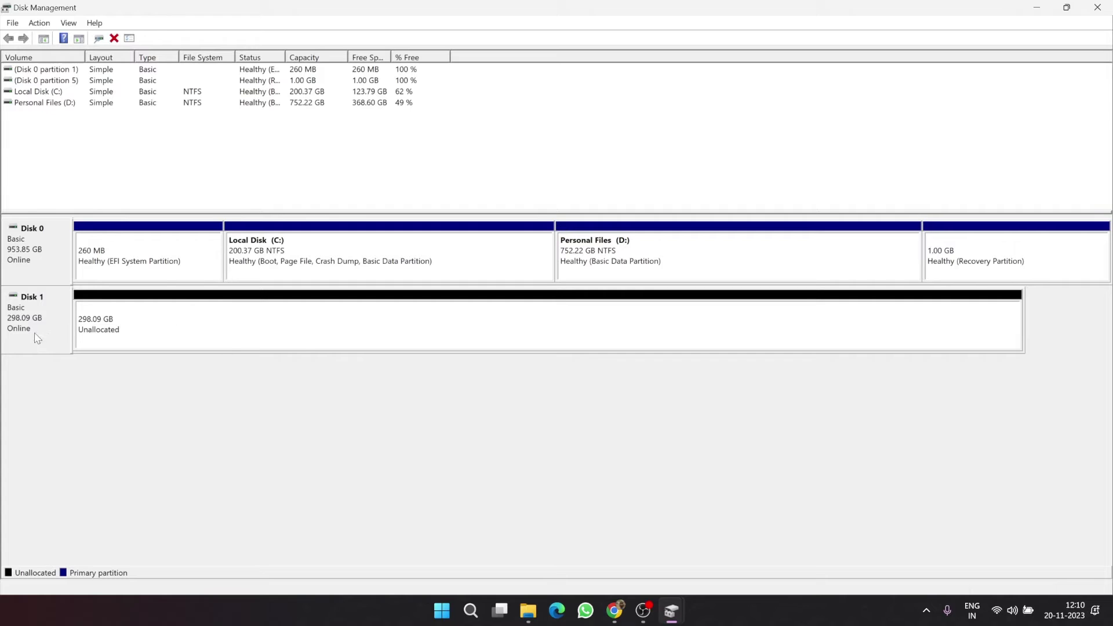
# Create a 305243 MB simple volume on Disk 1's unallocated space with drive letter E, quick-formatted as NTFS, default allocation size, labelled New Volume.
pyautogui.click(306, 342)
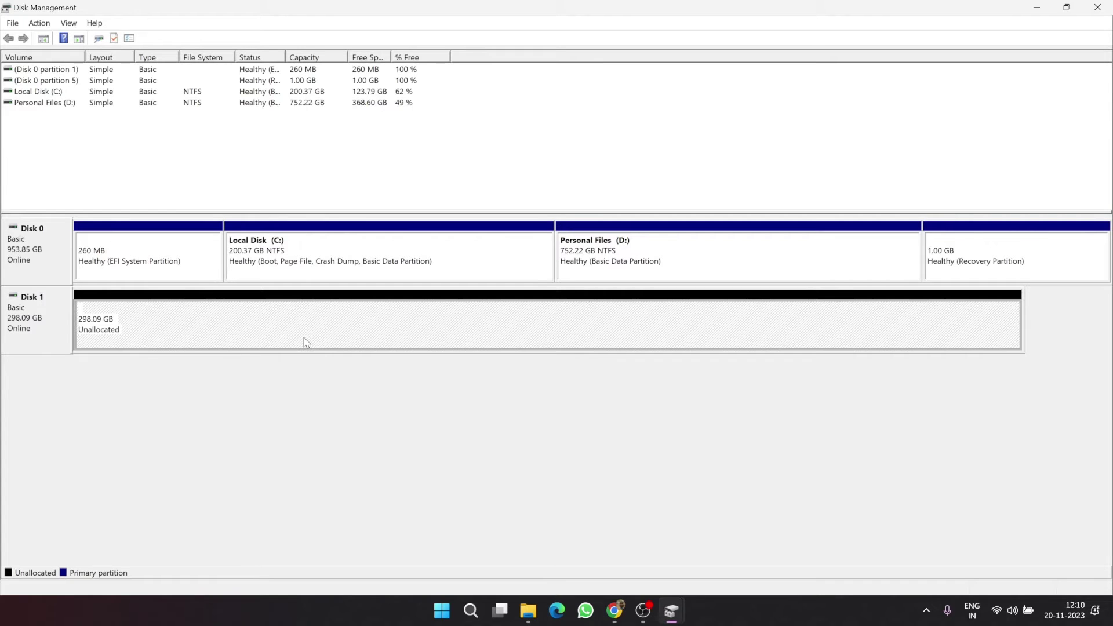
pyautogui.rightClick(341, 335)
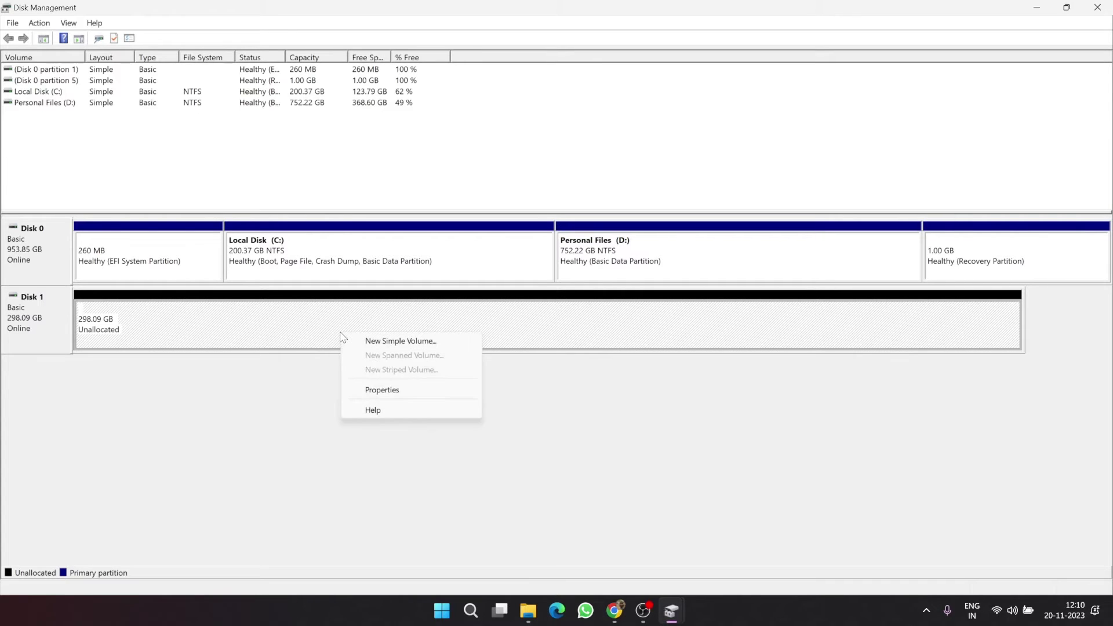
pyautogui.click(396, 342)
pyautogui.click(255, 303)
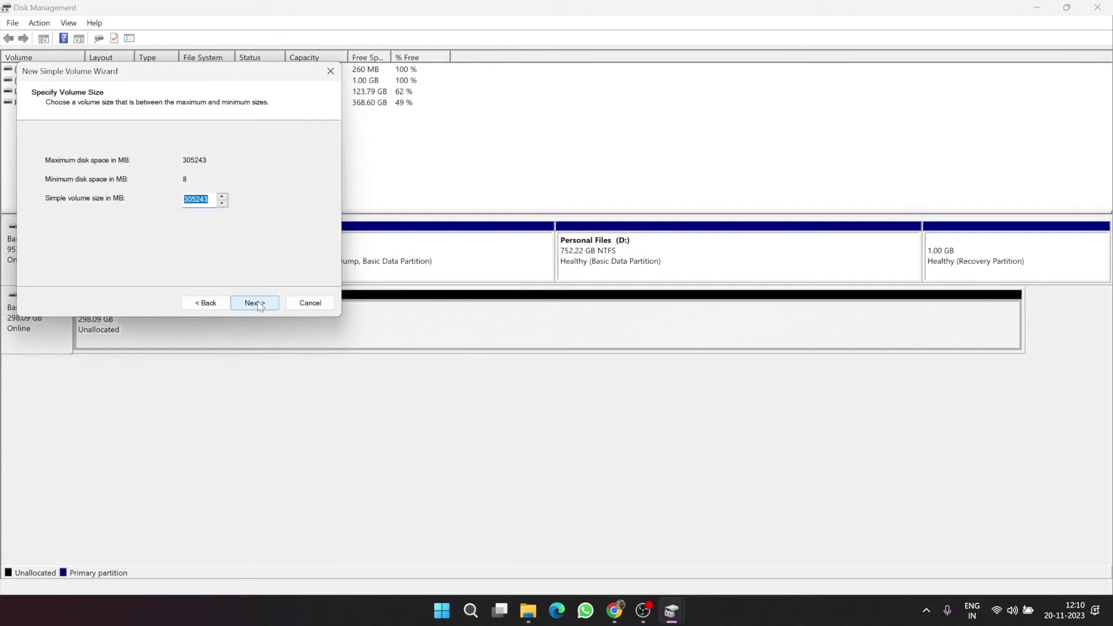
pyautogui.click(264, 306)
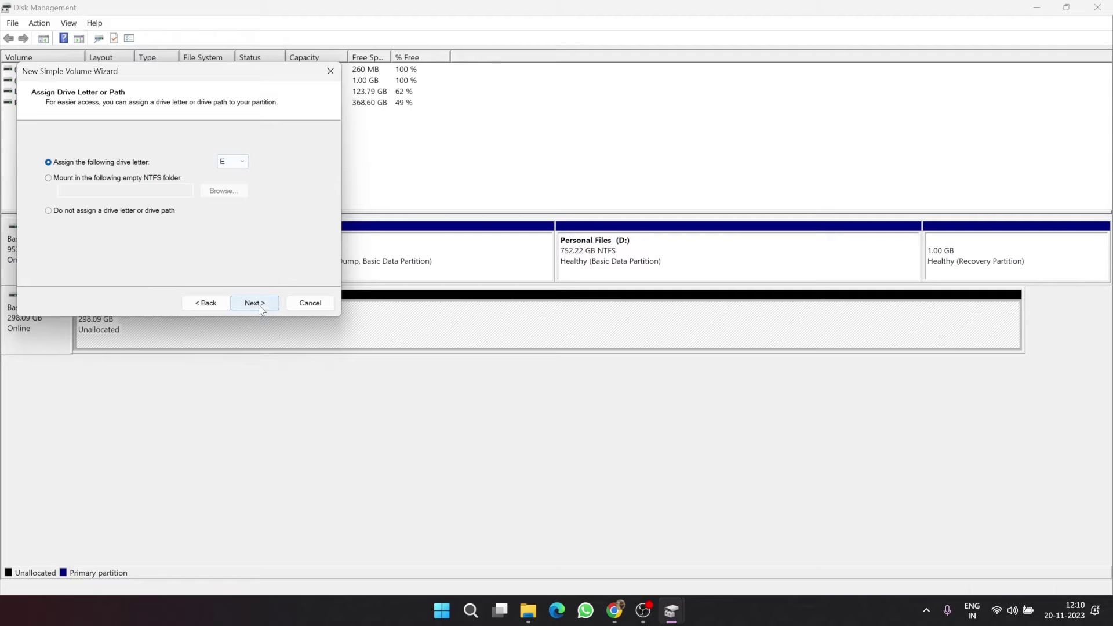
pyautogui.click(260, 302)
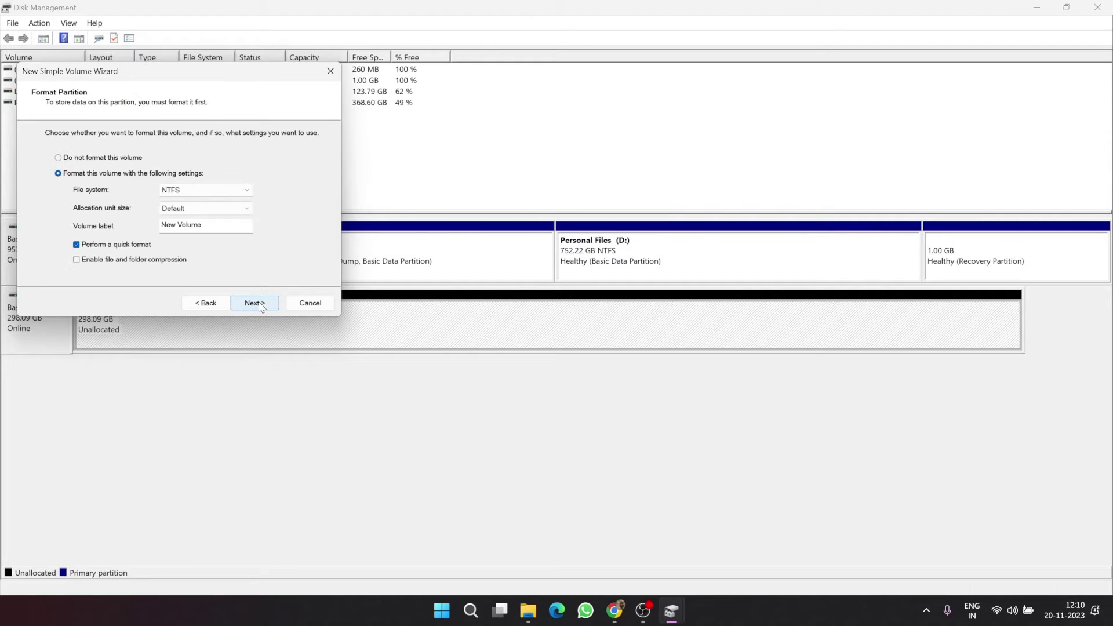
pyautogui.click(251, 304)
pyautogui.click(251, 303)
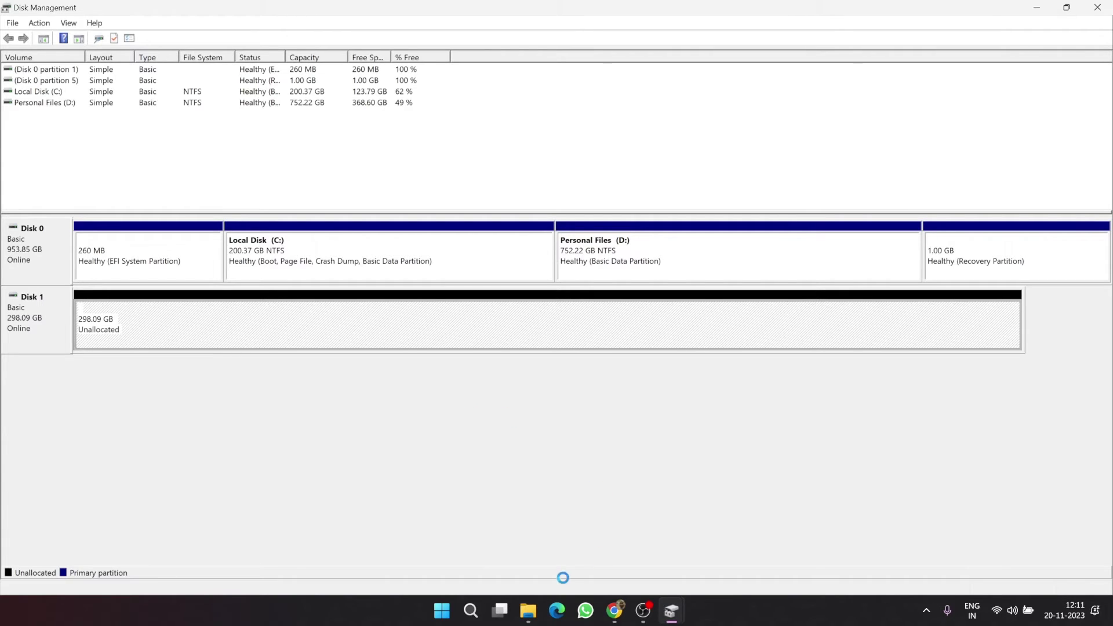
# Switch to File Explorer to check the drives listed under This PC, and return to Disk Management.
pyautogui.click(528, 611)
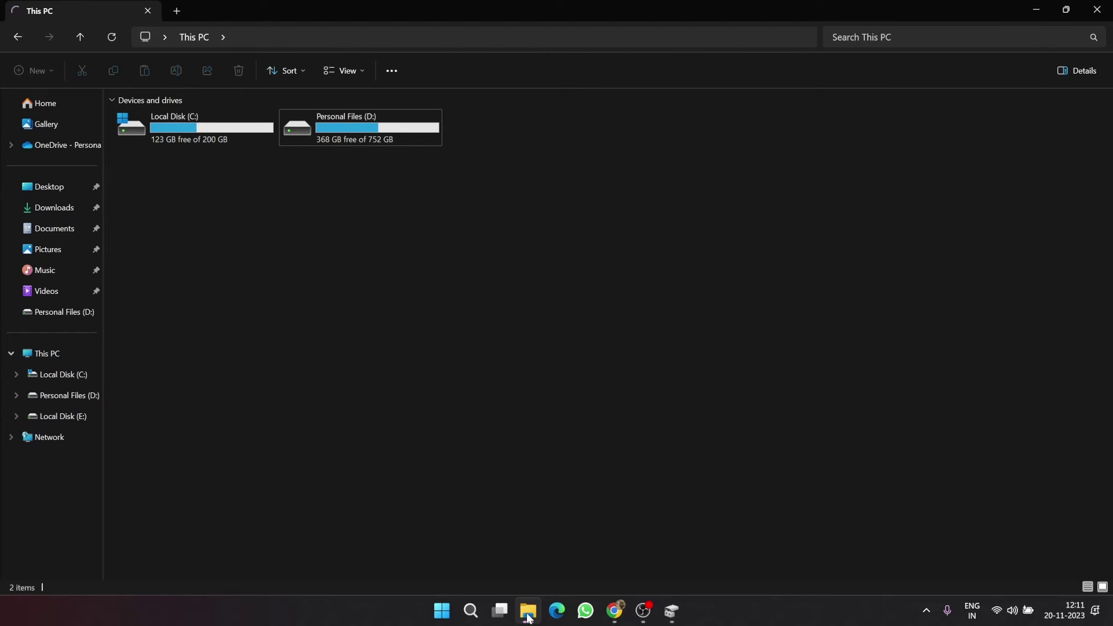
pyautogui.click(528, 613)
pyautogui.click(528, 613)
pyautogui.moveTo(651, 619)
pyautogui.moveTo(529, 620)
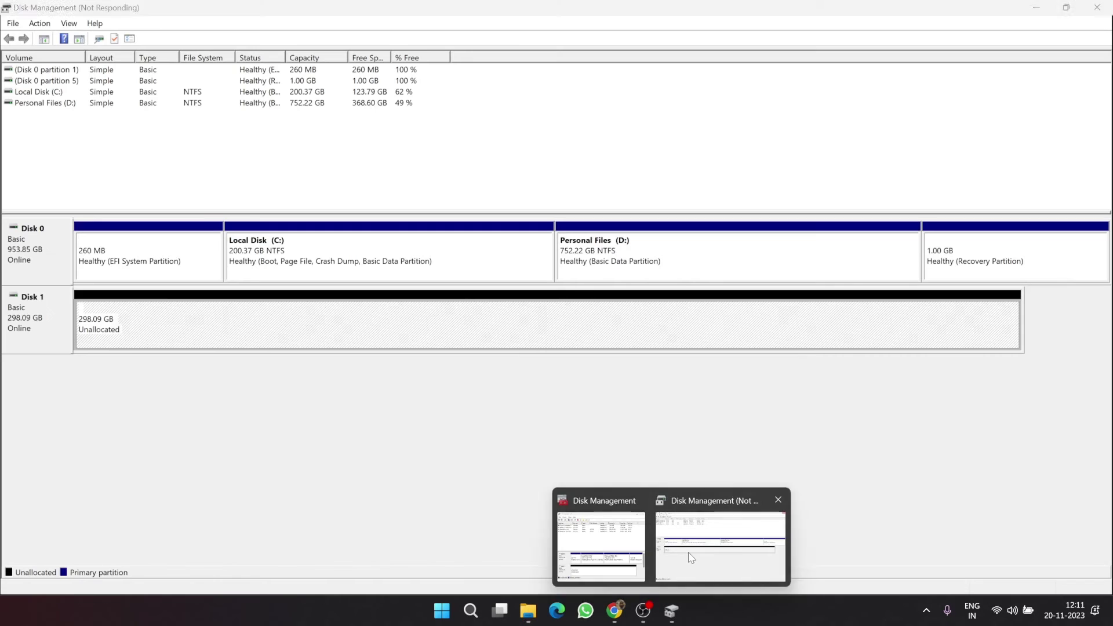
# Put Disk Management away and safely eject the external drive holding New Volume (E:), checking that it is gone from the removable devices.
pyautogui.click(725, 540)
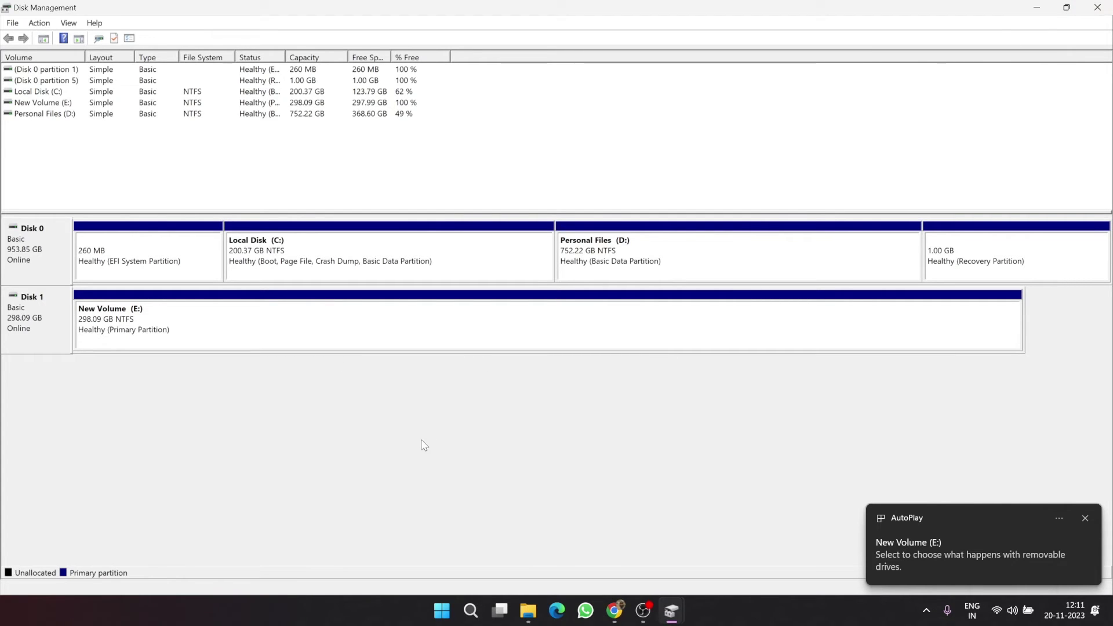
pyautogui.click(1037, 7)
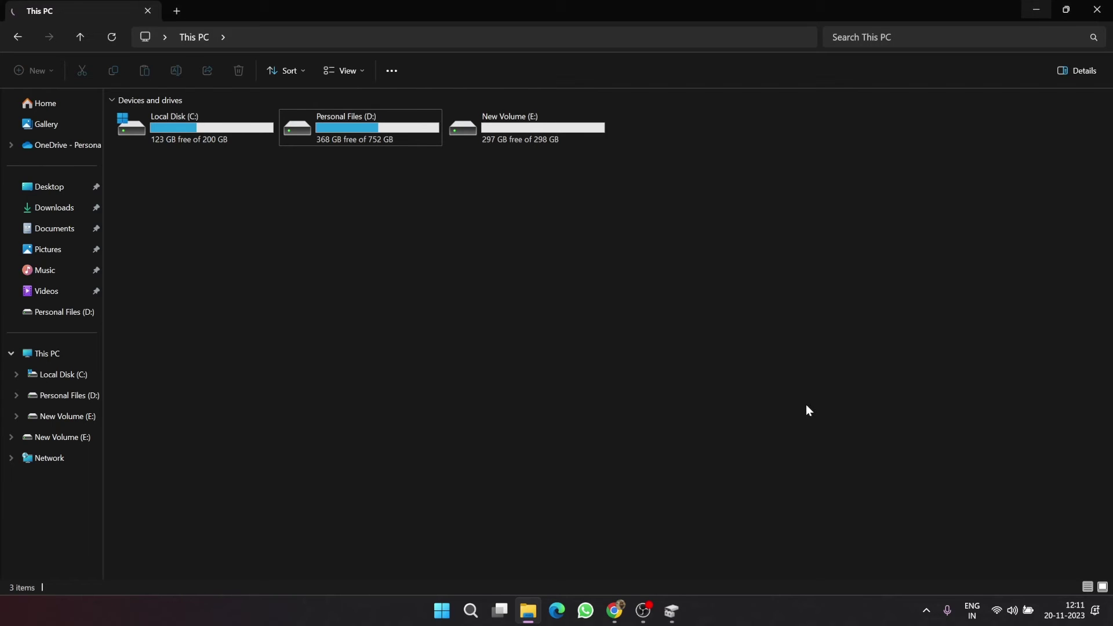
pyautogui.click(926, 610)
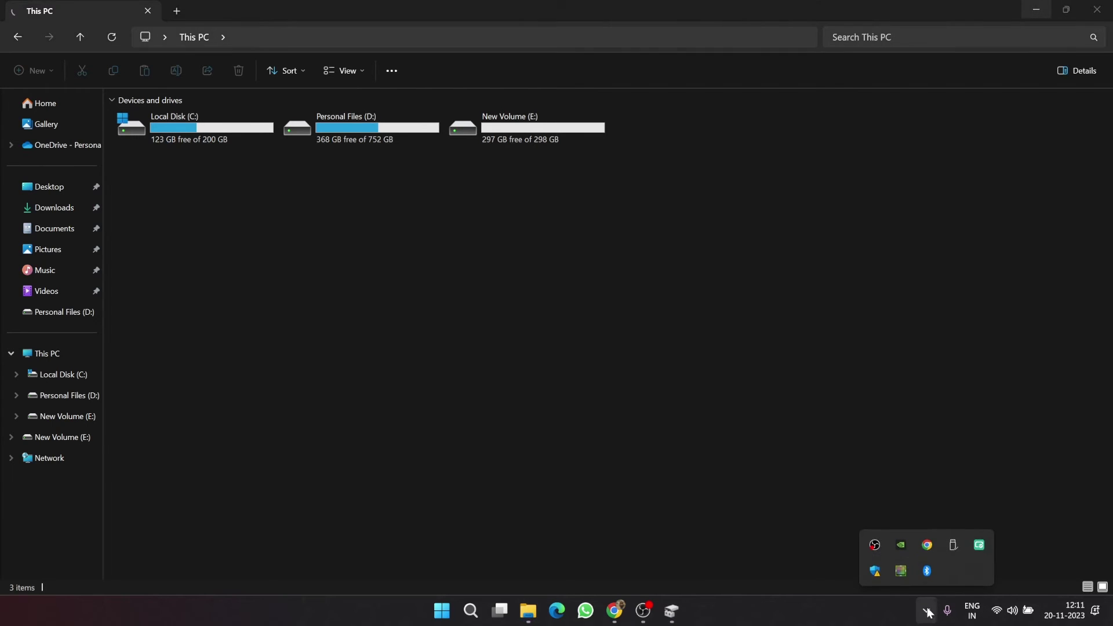
pyautogui.click(947, 552)
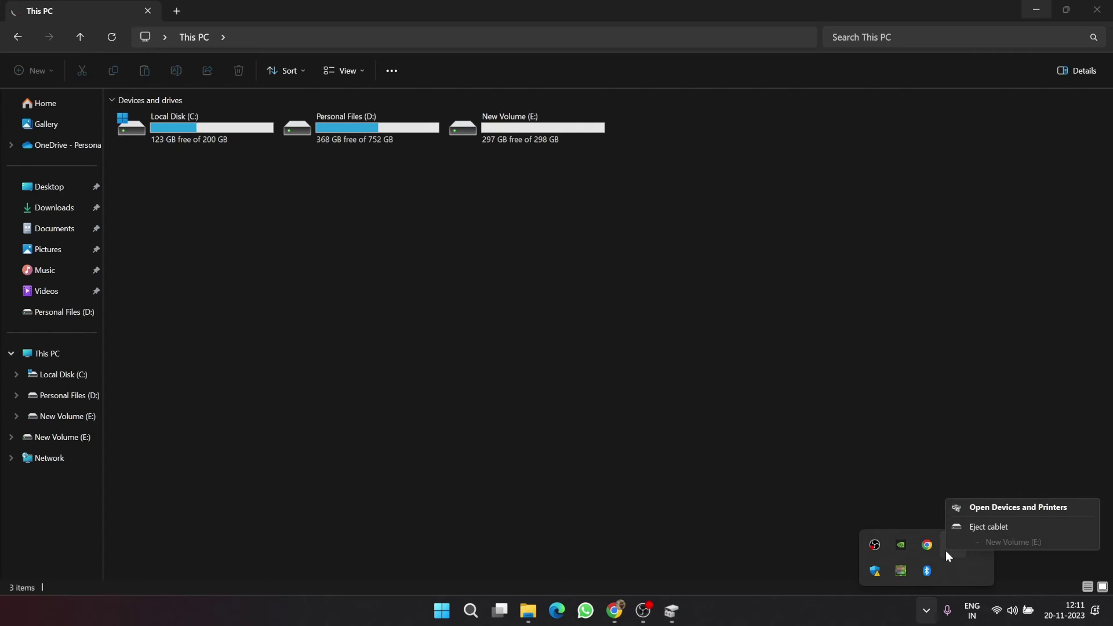
pyautogui.click(965, 526)
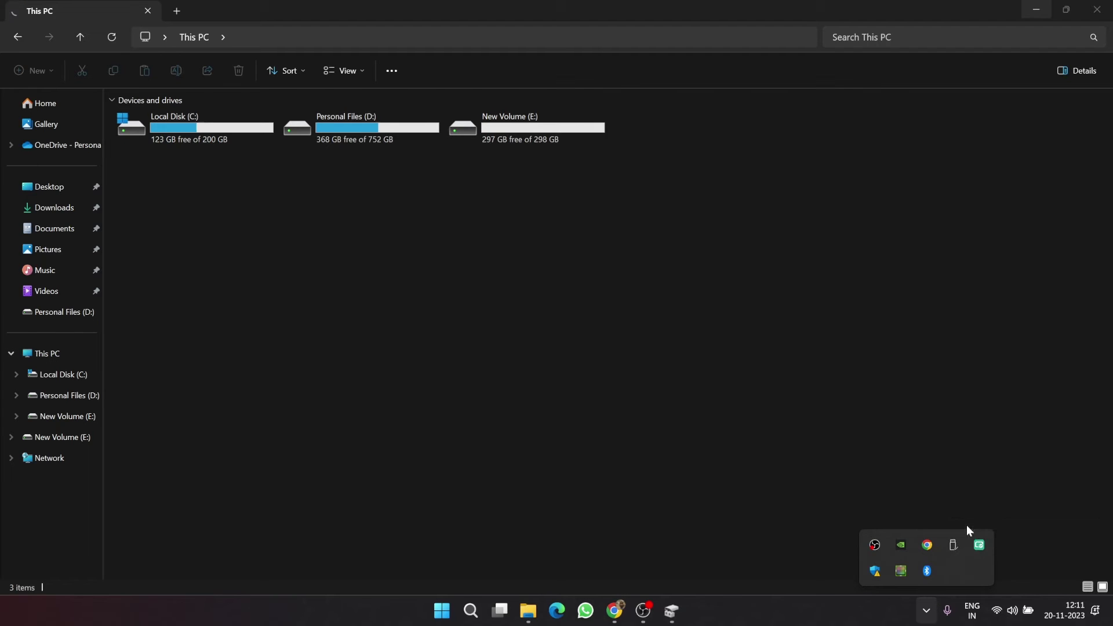
pyautogui.click(951, 471)
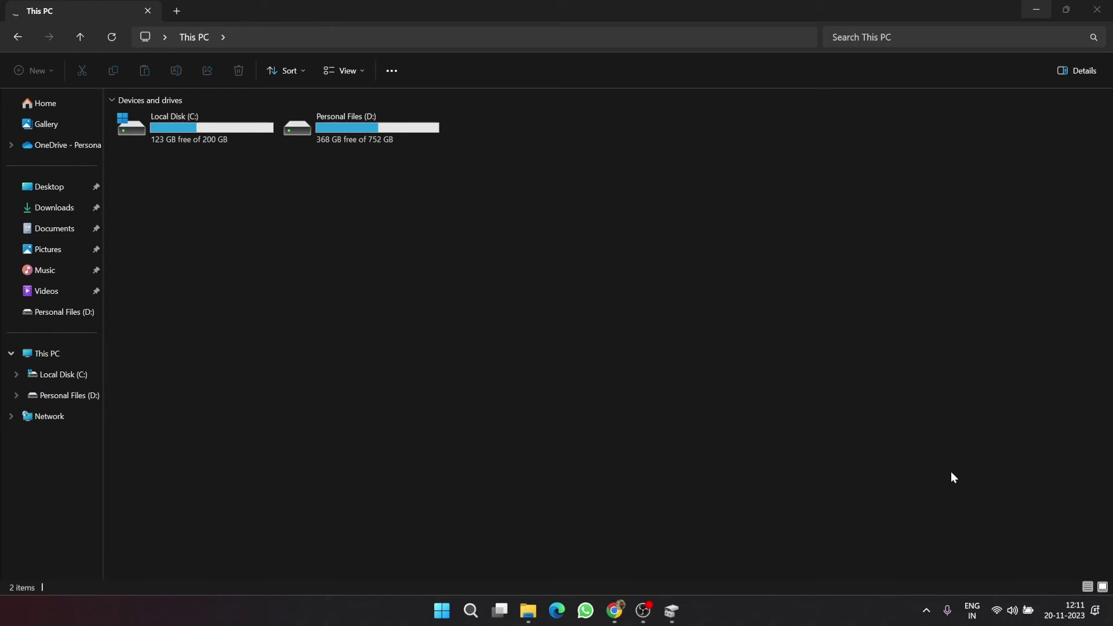
pyautogui.click(927, 609)
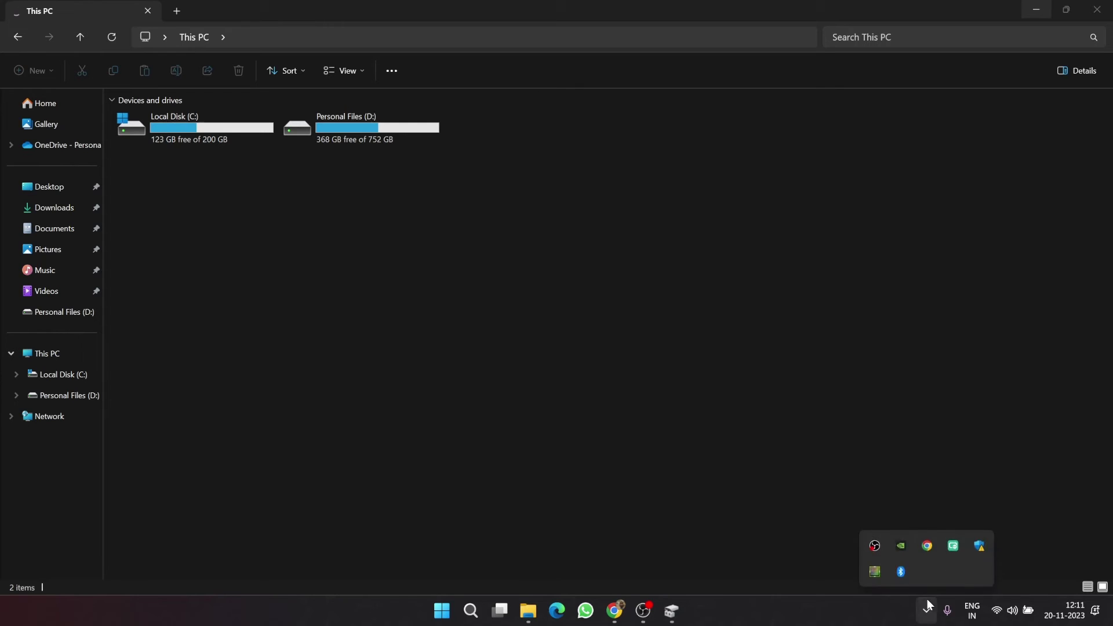
pyautogui.click(972, 415)
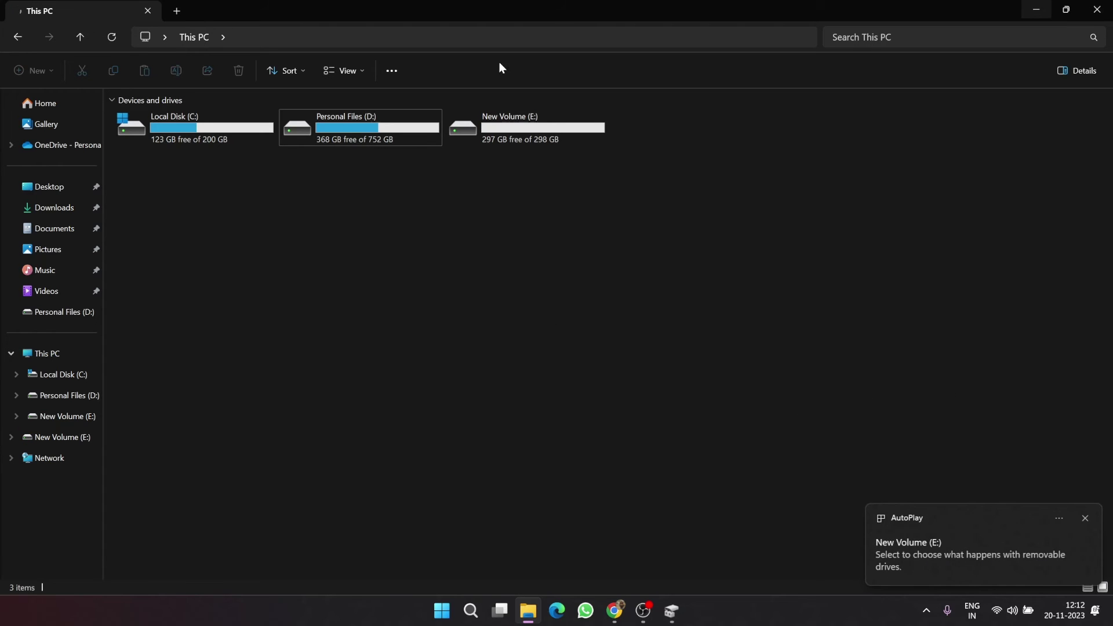
# Check the contents of the reconnected New Volume (E:) and rename the drive to its owner's name followed by HDD.
pyautogui.doubleClick(513, 113)
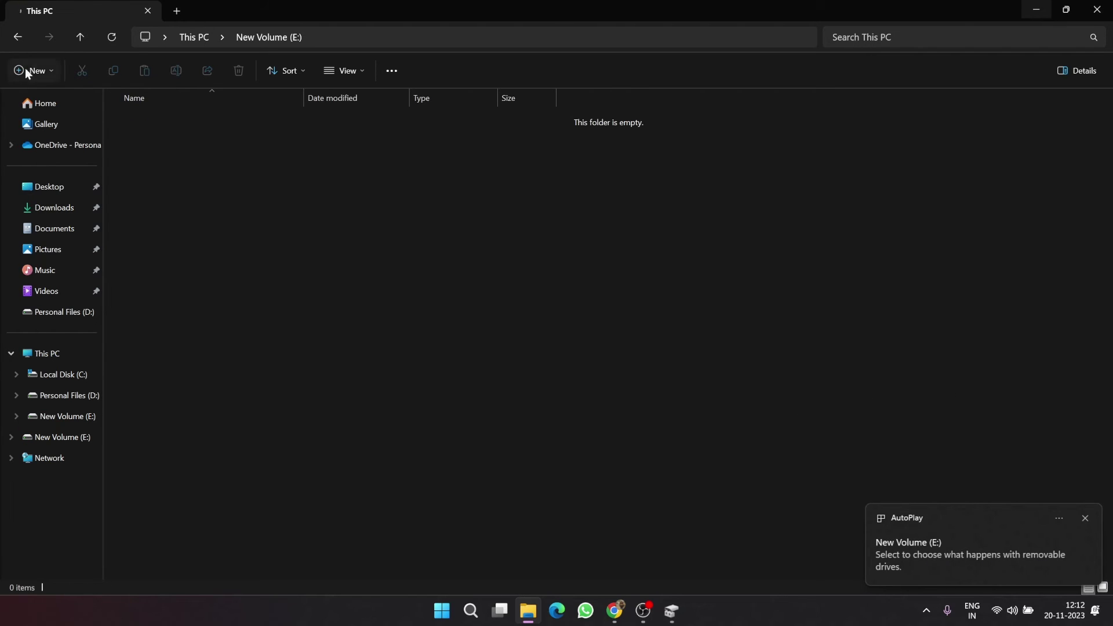
pyautogui.click(77, 37)
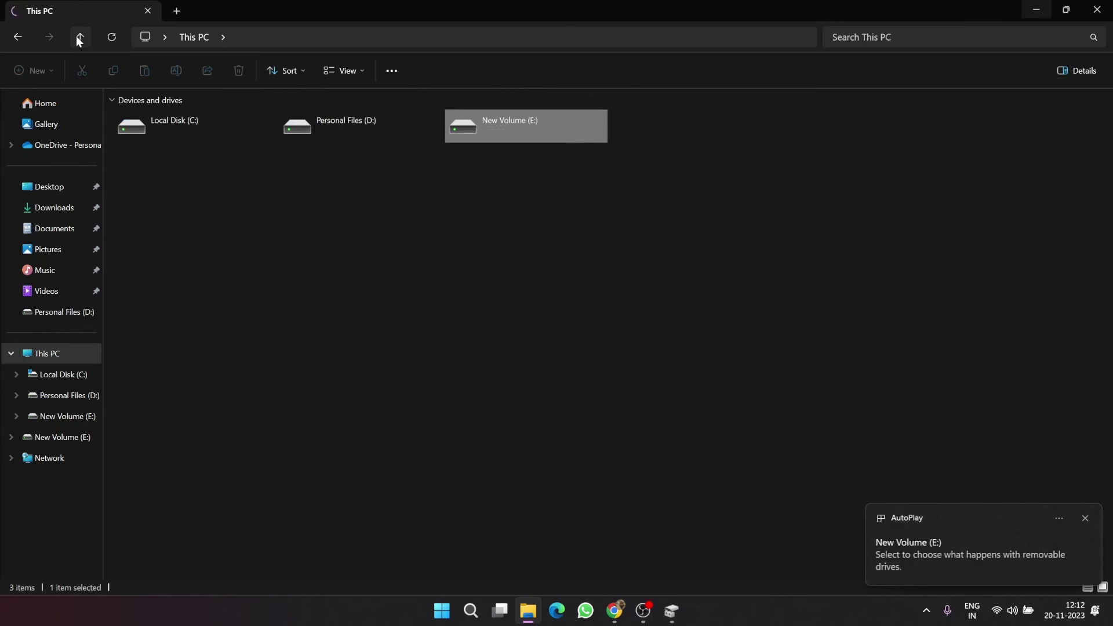
pyautogui.click(532, 119)
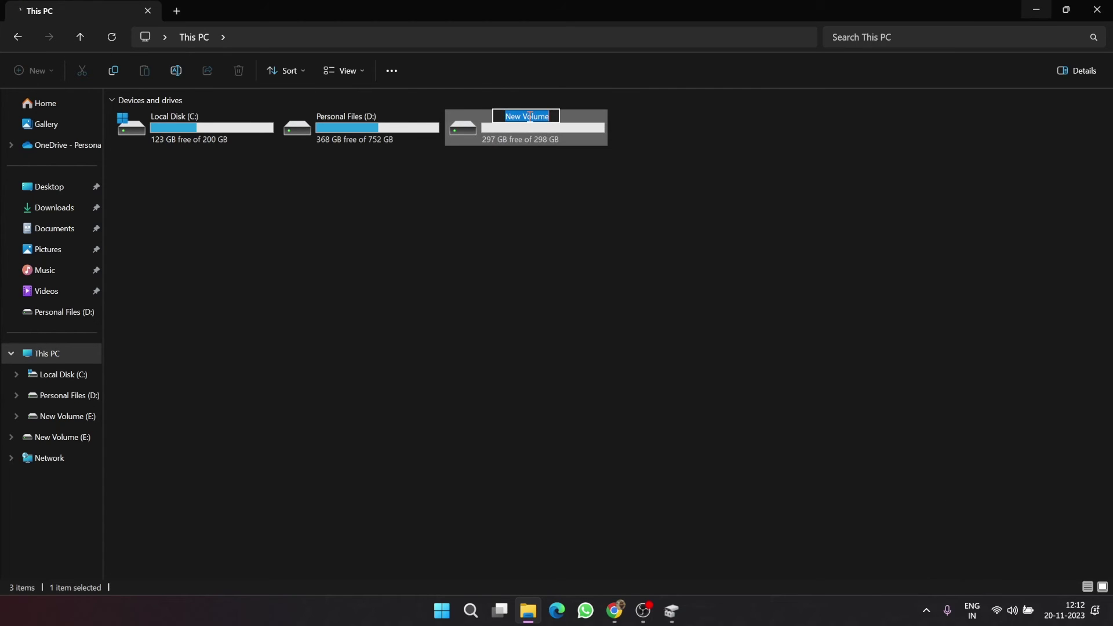
pyautogui.write('Vin')
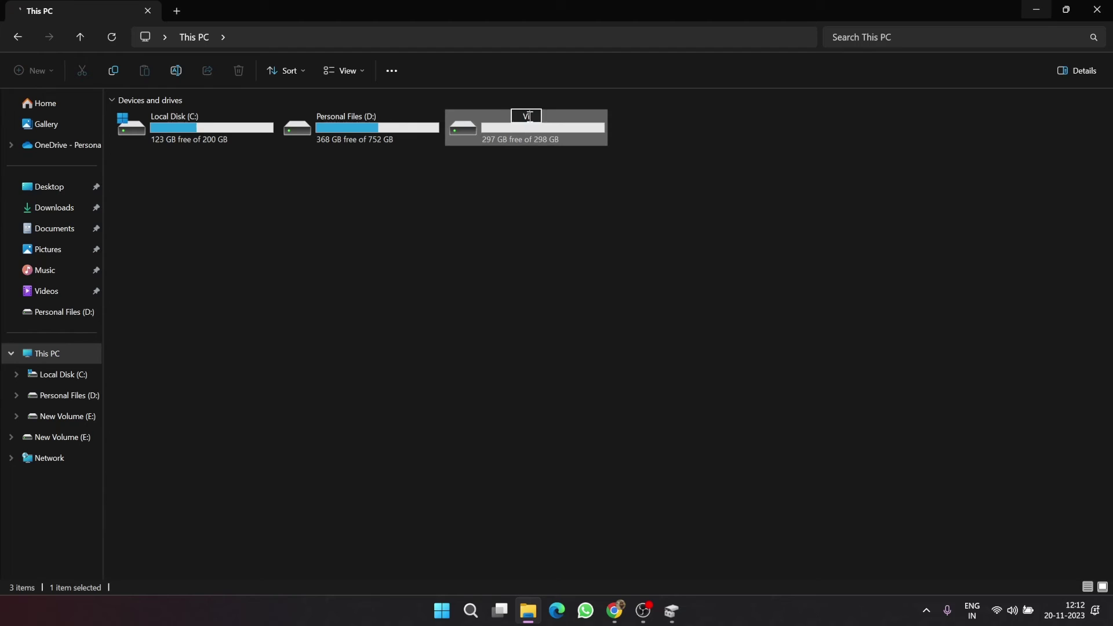
pyautogui.write('uetrans')
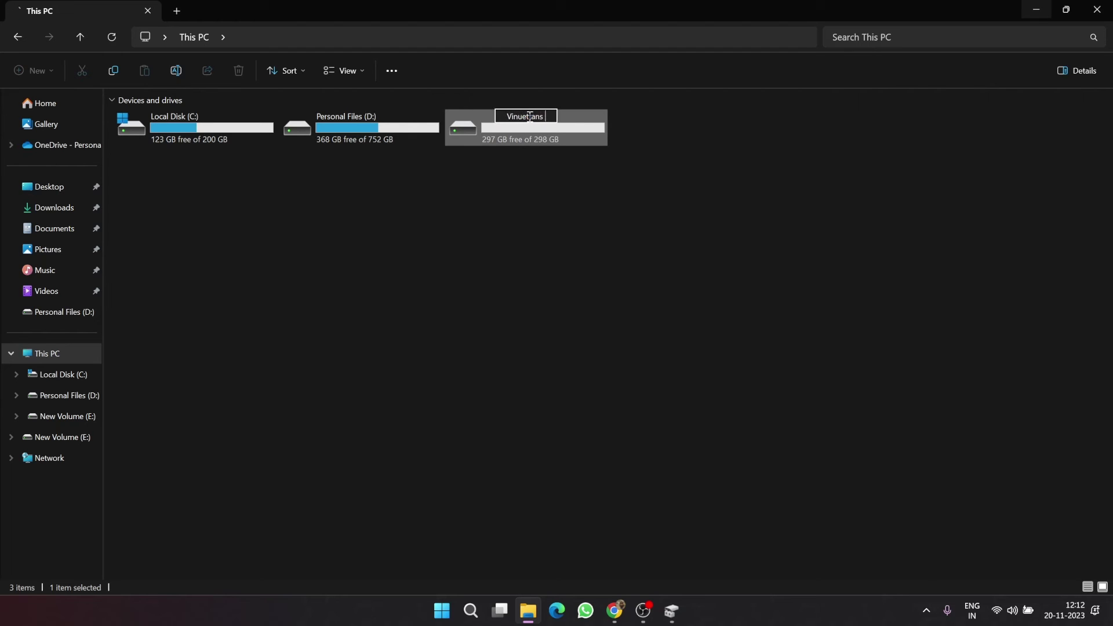
pyautogui.write(' HDD')
pyautogui.click(510, 346)
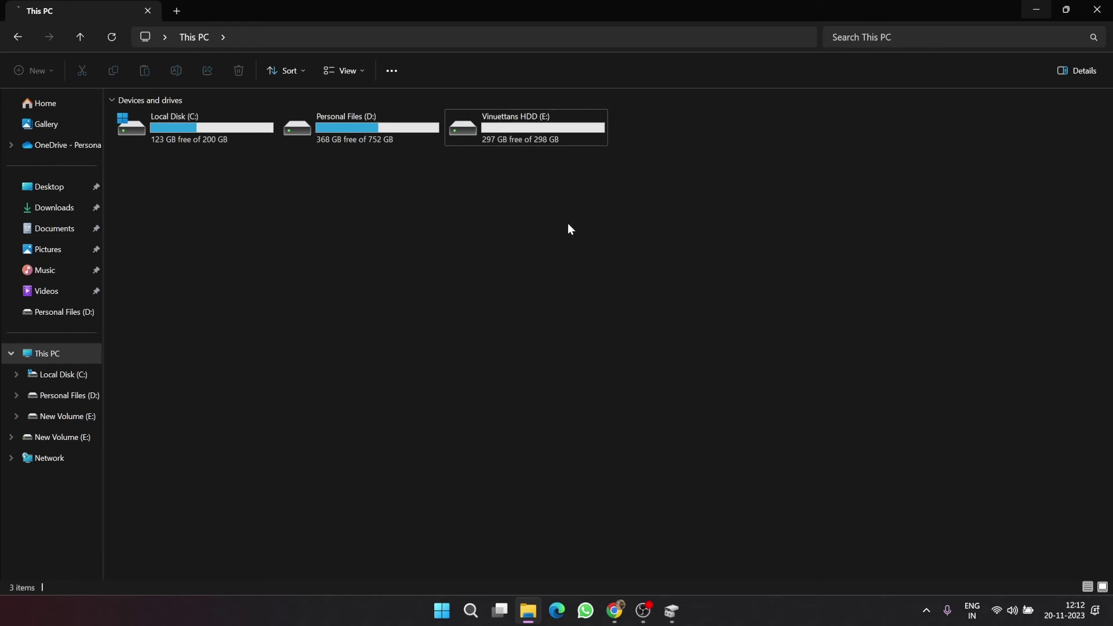
# Inspect the renamed E: drive's contents and storage space, and minimize the File Explorer and Disk Management windows.
pyautogui.doubleClick(527, 129)
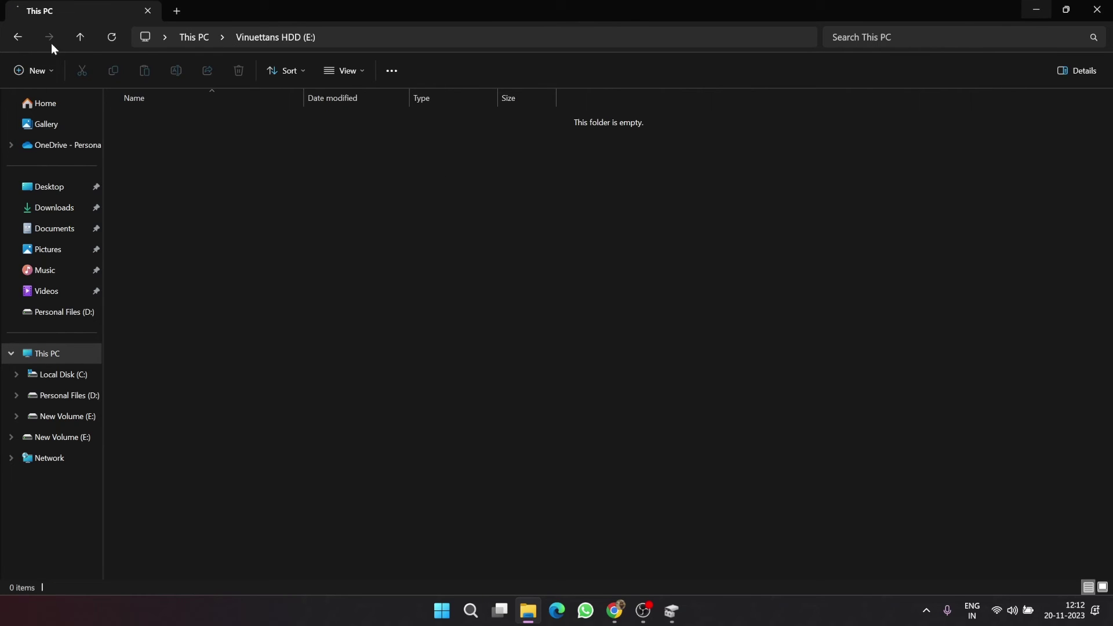
pyautogui.click(80, 37)
pyautogui.click(447, 291)
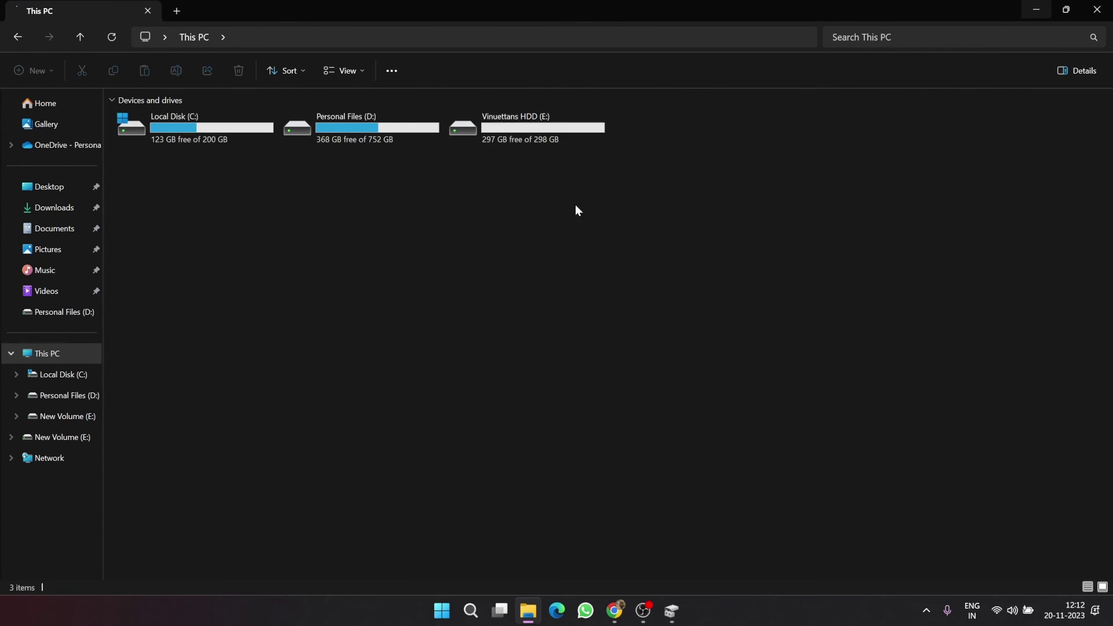
pyautogui.moveTo(546, 134)
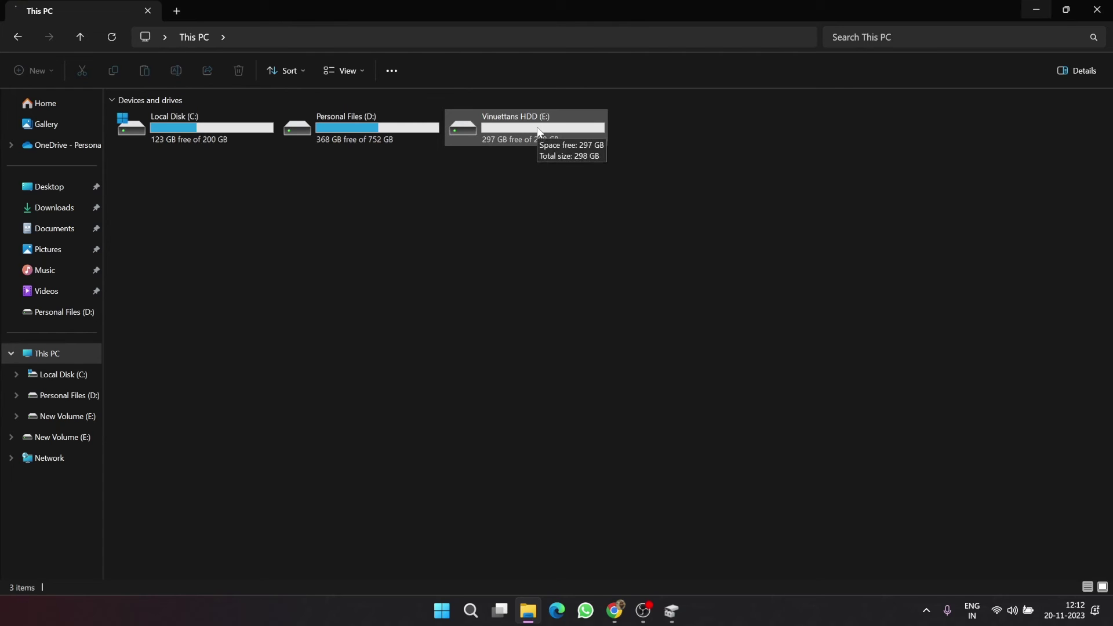
pyautogui.click(1037, 10)
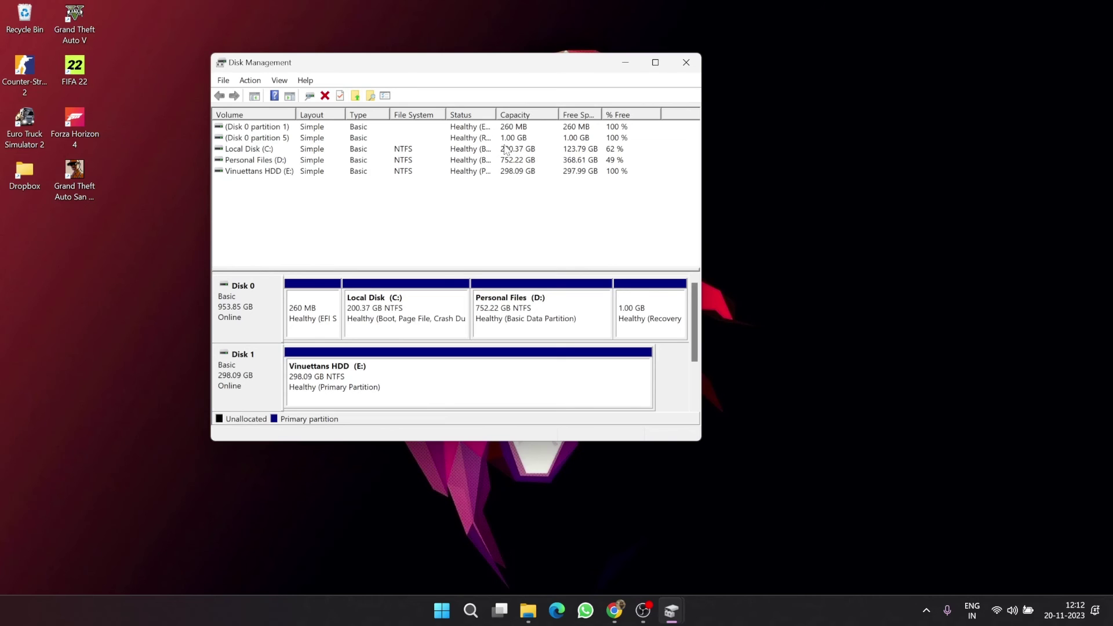
pyautogui.click(621, 67)
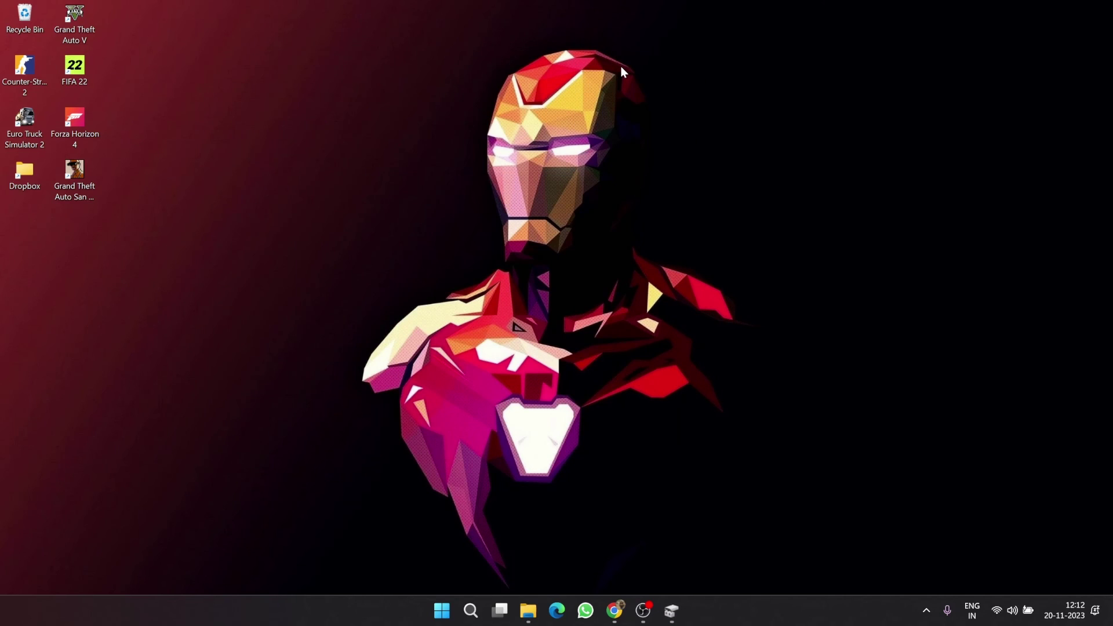